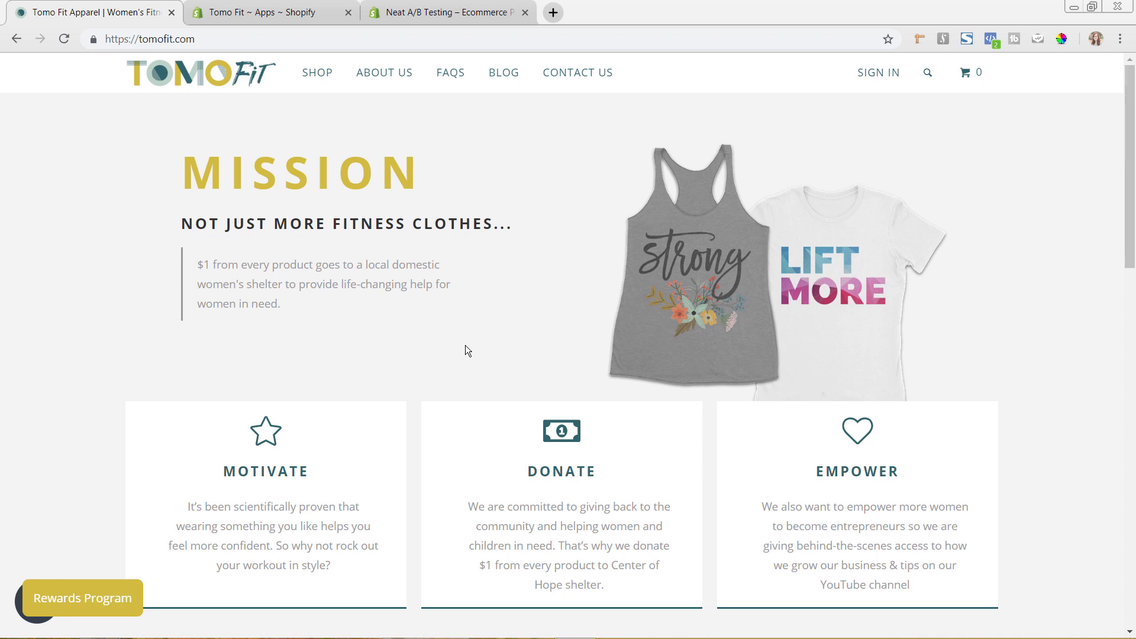
# Switch from the store's installed apps to the Neat A/B Testing App Store listing tab.
pyautogui.click(294, 14)
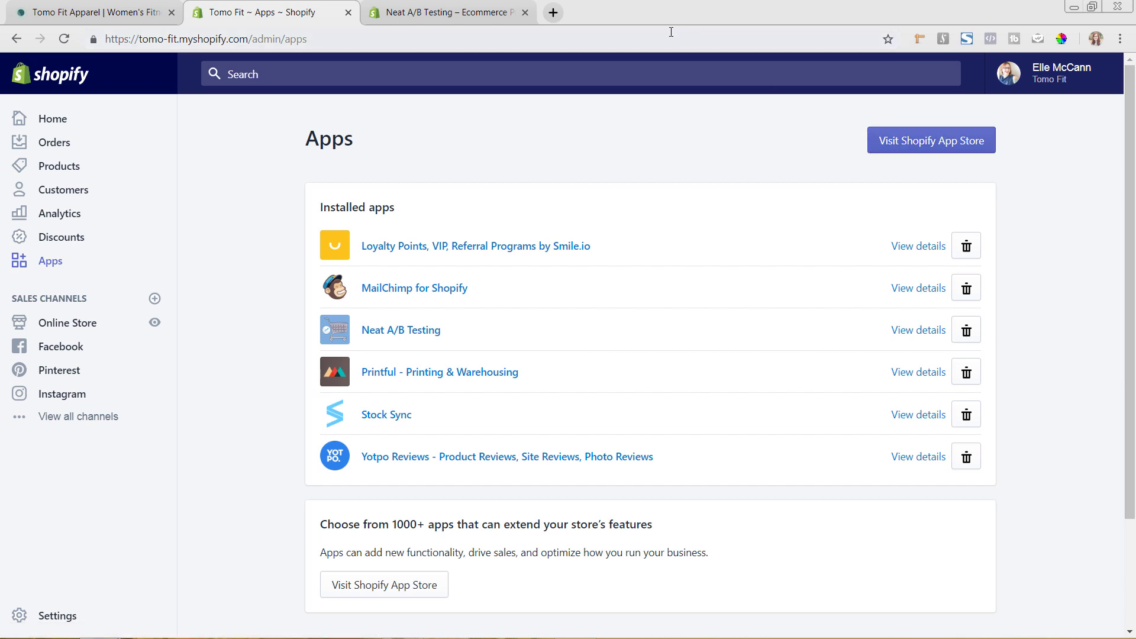
pyautogui.click(466, 19)
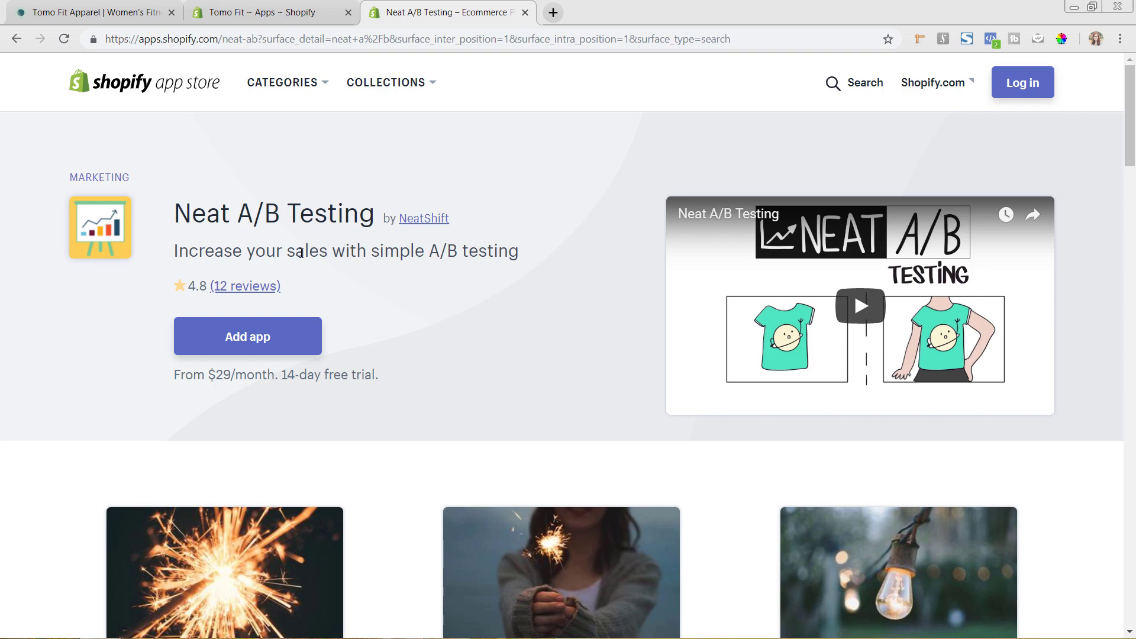
# Scroll through the Neat A/B Testing listing down to its pricing plans and back up.
pyautogui.scroll(-10, 566, 342)
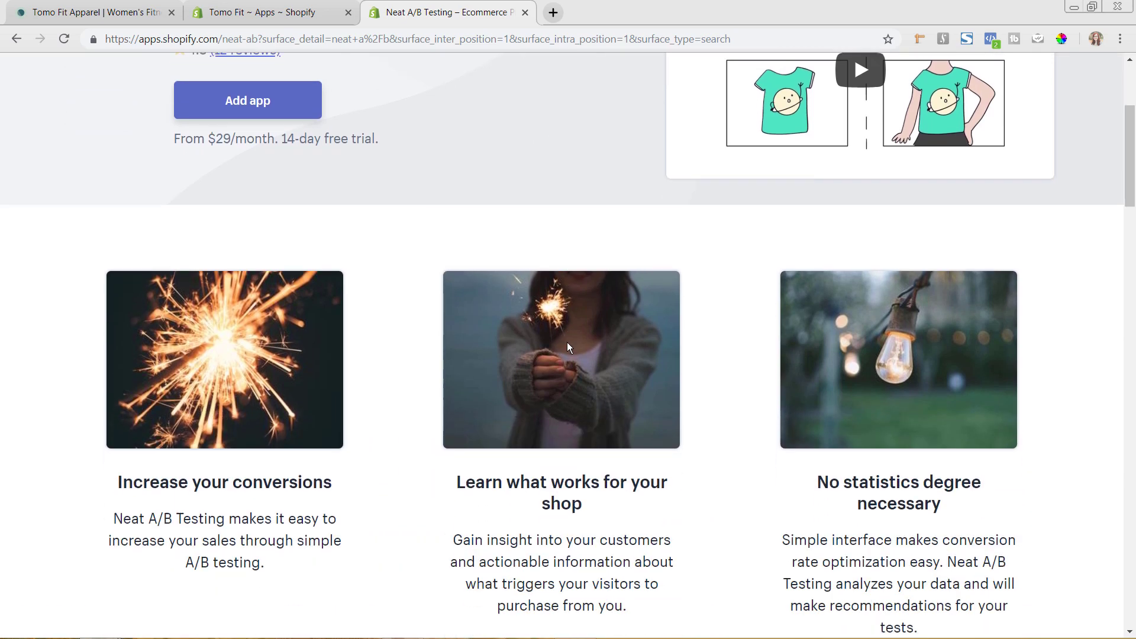
pyautogui.scroll(-7, 570, 338)
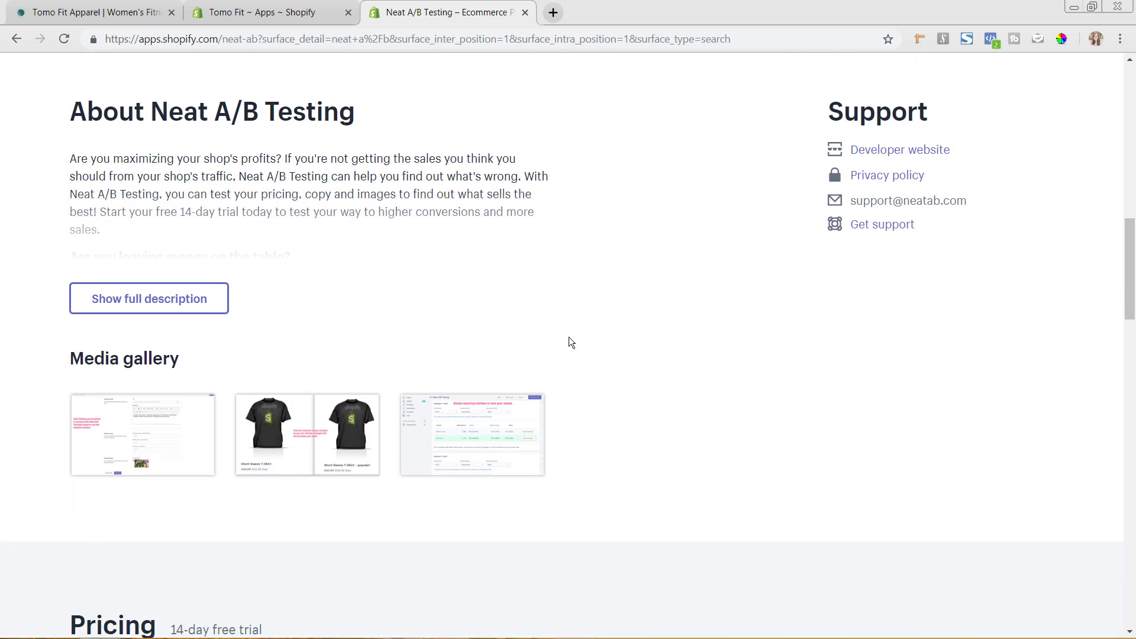
pyautogui.scroll(-2, 569, 335)
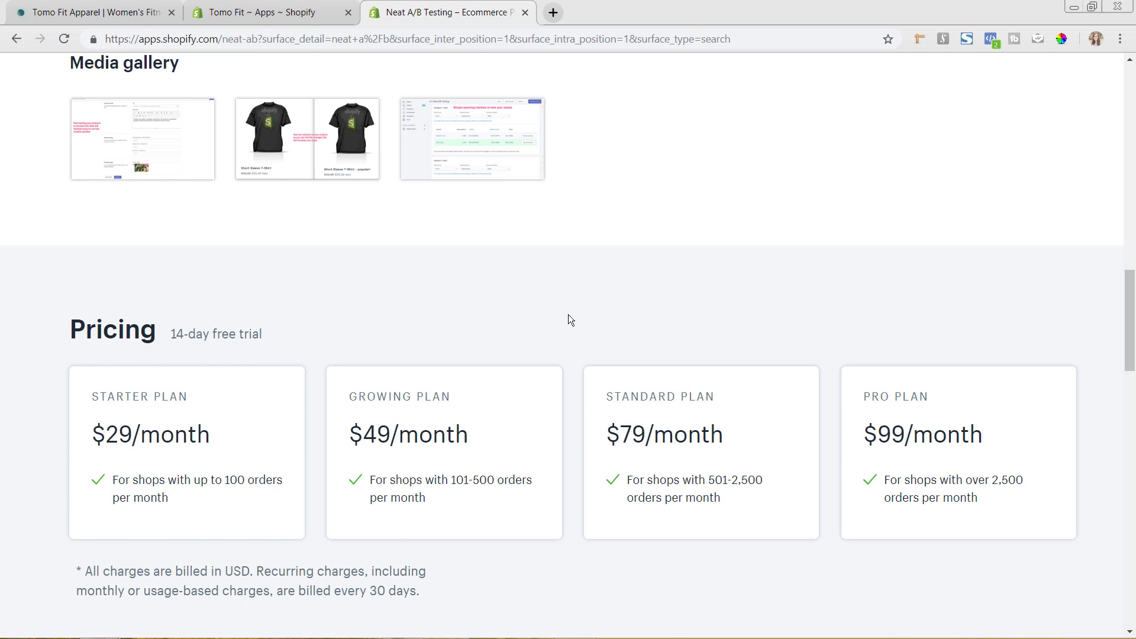
pyautogui.scroll(12, 684, 286)
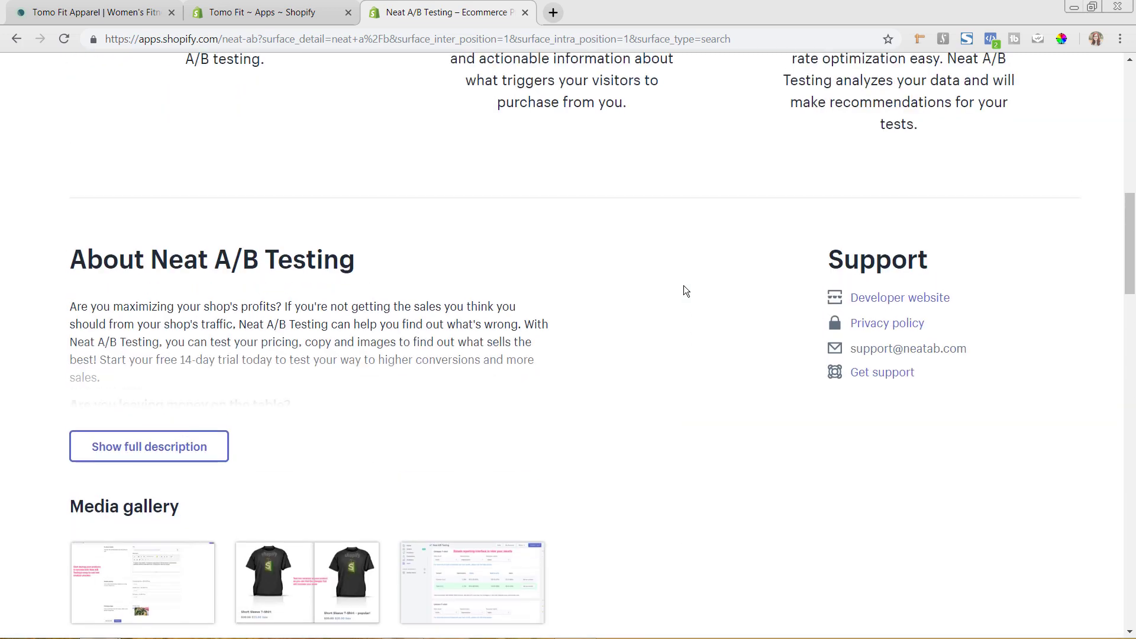
pyautogui.scroll(8, 684, 289)
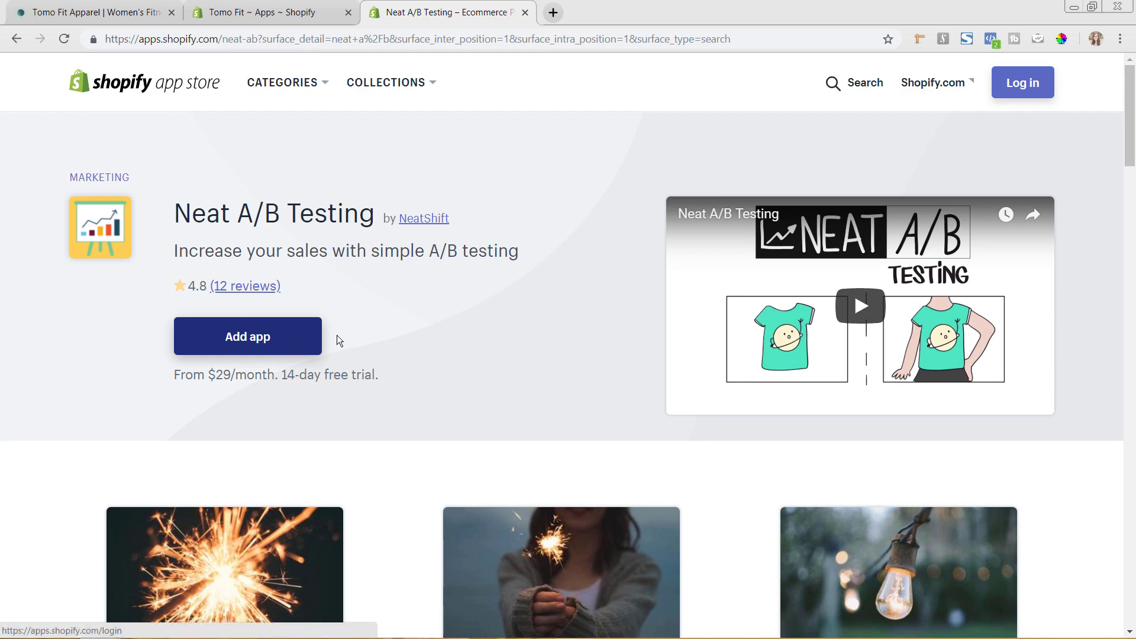
# Open Neat A/B Testing from the Tomo Fit installed apps and start creating a test.
pyautogui.click(315, 18)
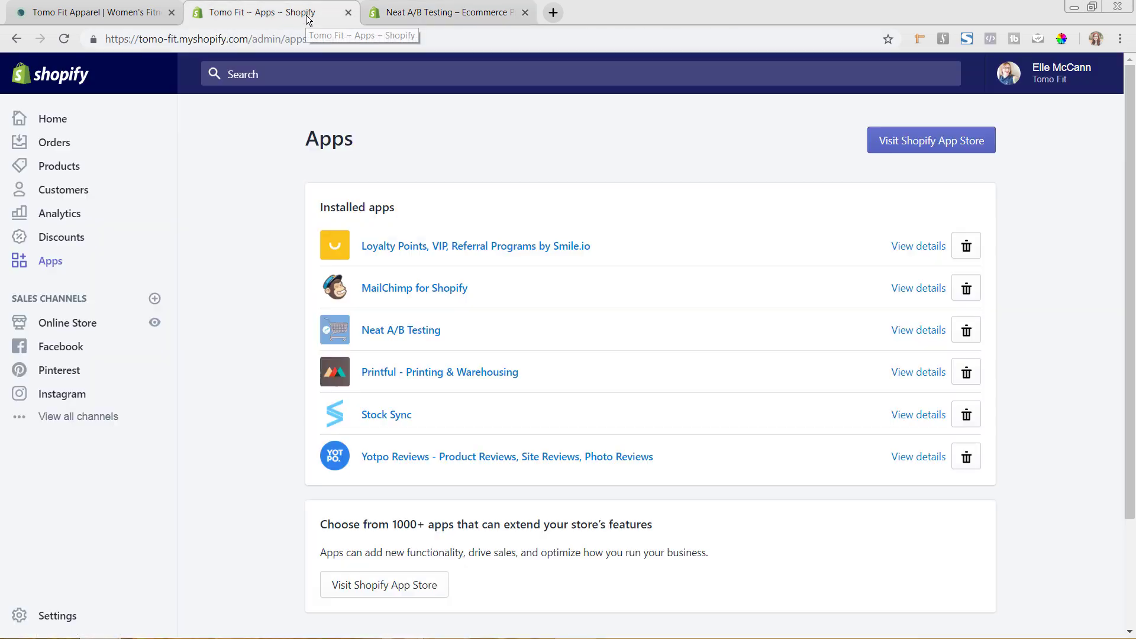
pyautogui.click(402, 333)
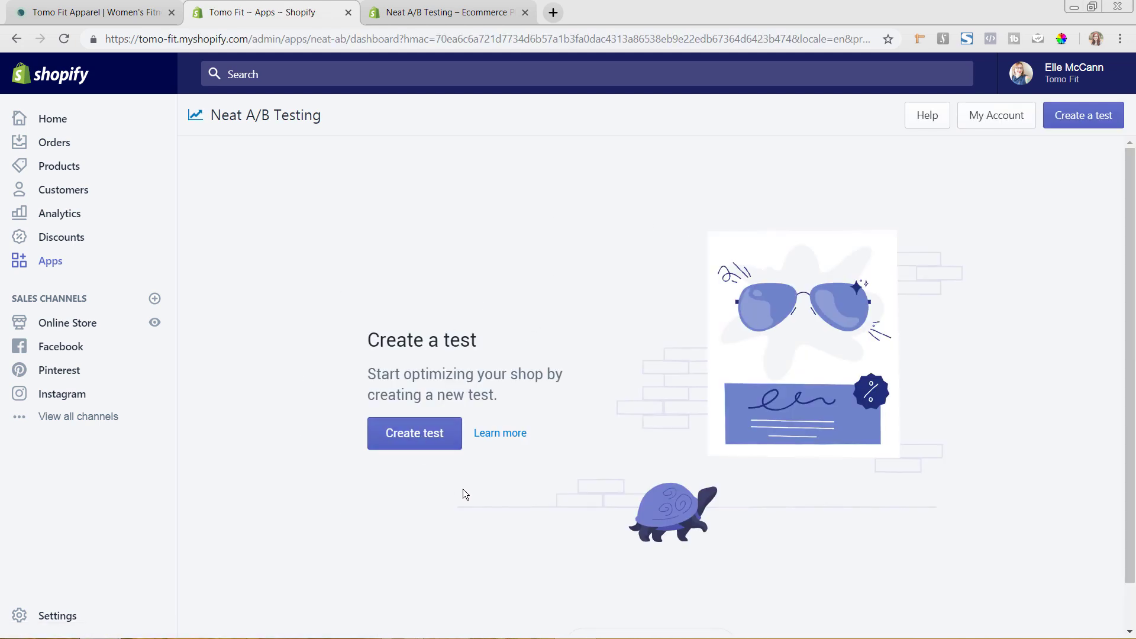
pyautogui.click(424, 444)
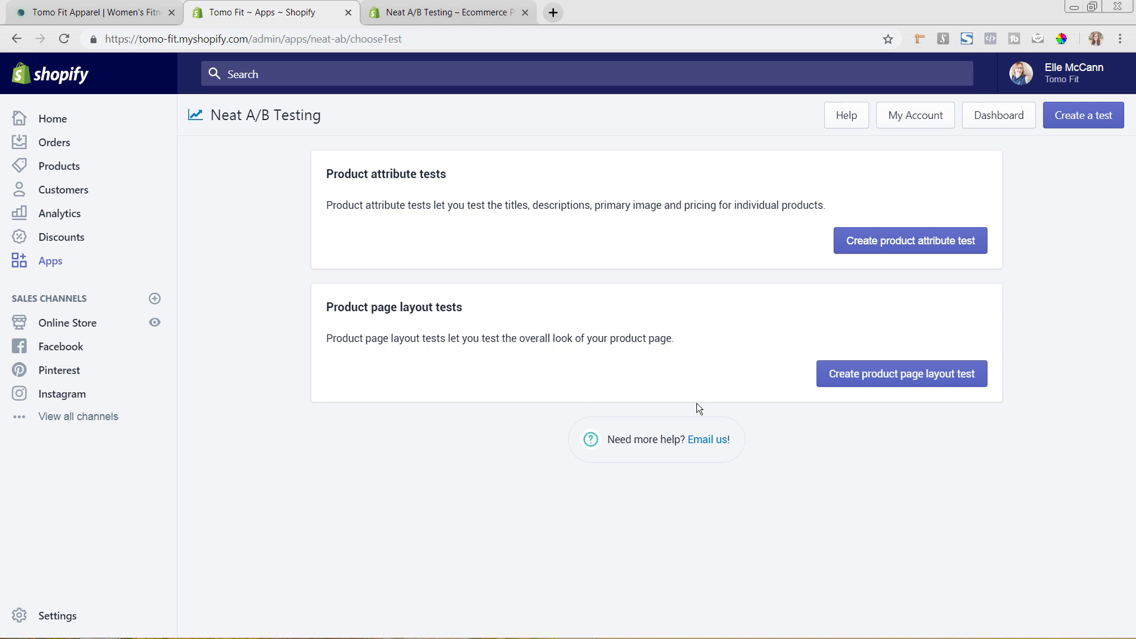
# Preview the product page layout test's theme options, then go to Online Store Themes.
pyautogui.click(857, 382)
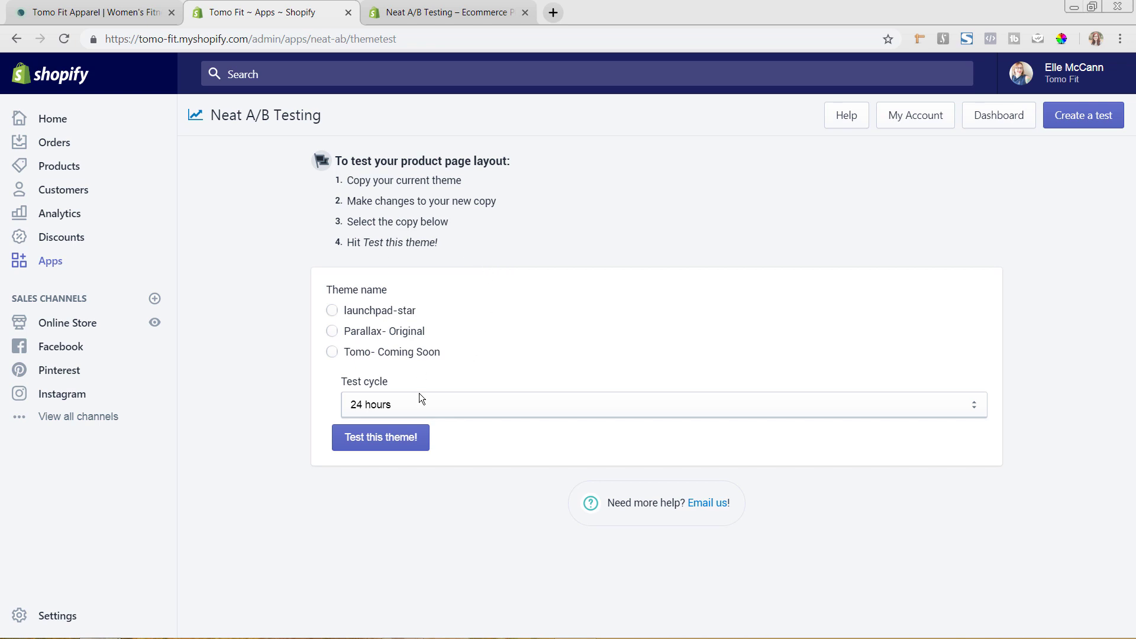
pyautogui.click(80, 329)
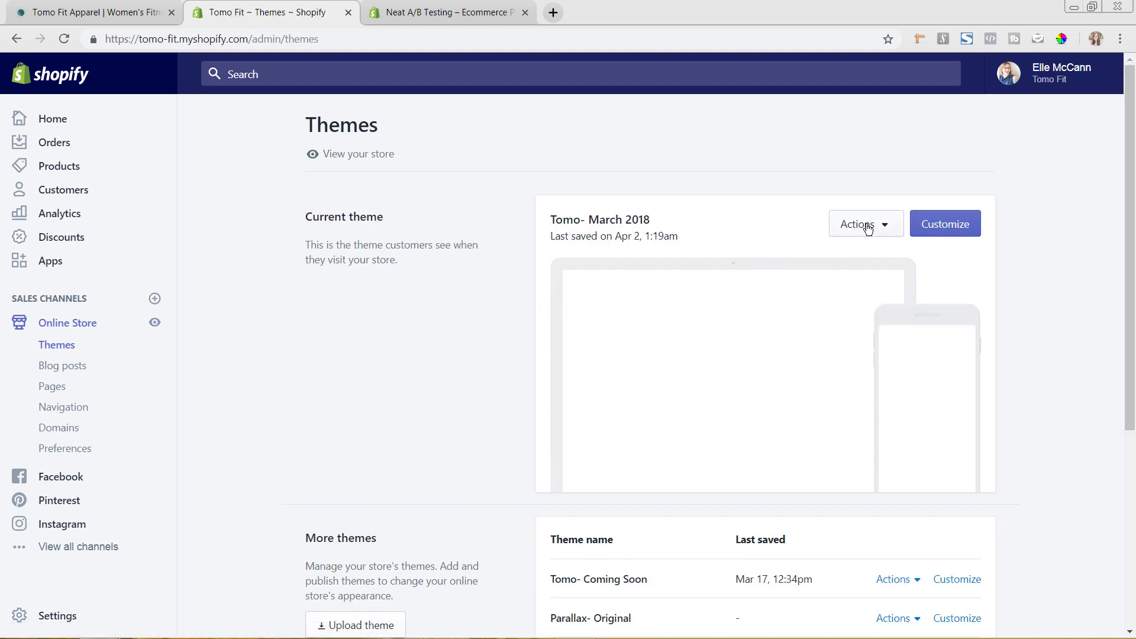
pyautogui.click(871, 234)
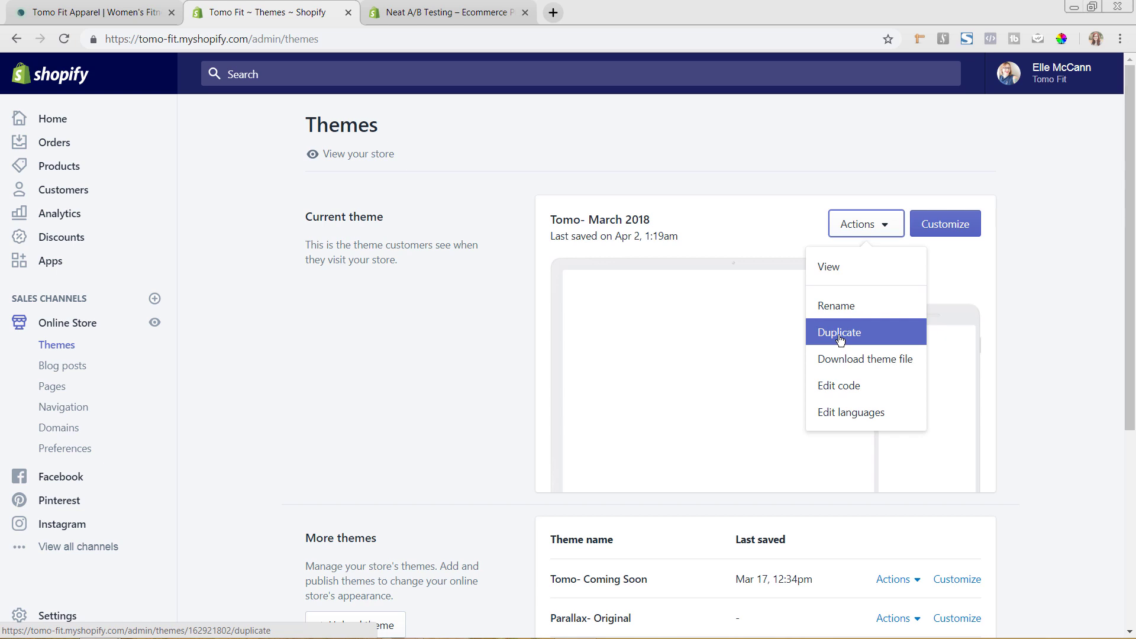
pyautogui.click(1015, 320)
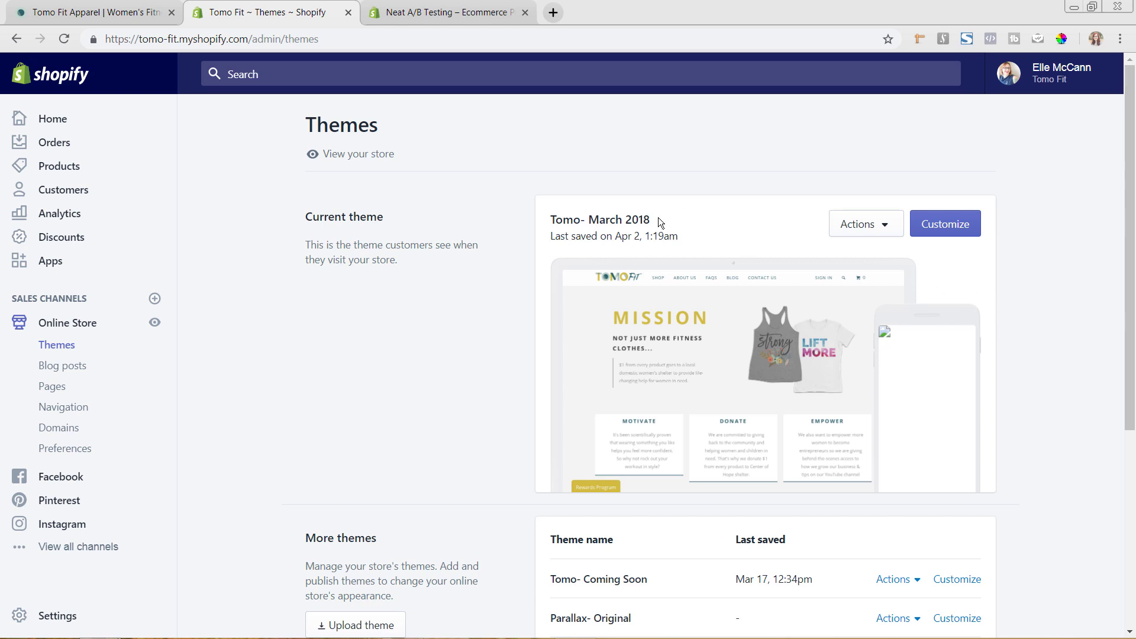
# Reopen Neat A/B Testing's layout test setup, then step back to the test-type choice.
pyautogui.click(52, 262)
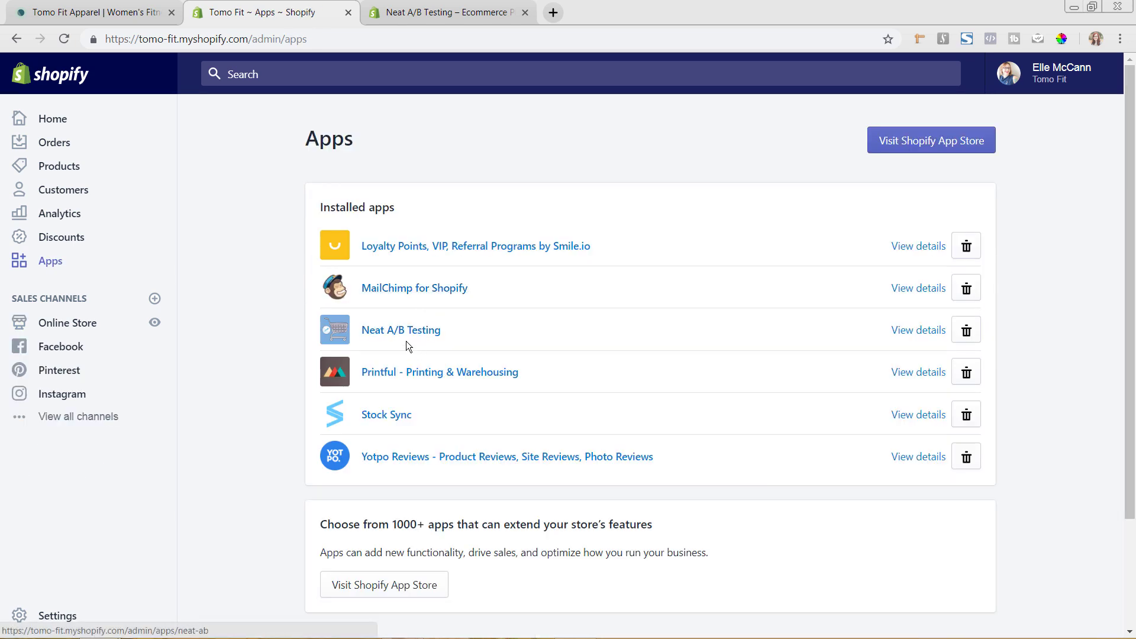
pyautogui.click(406, 338)
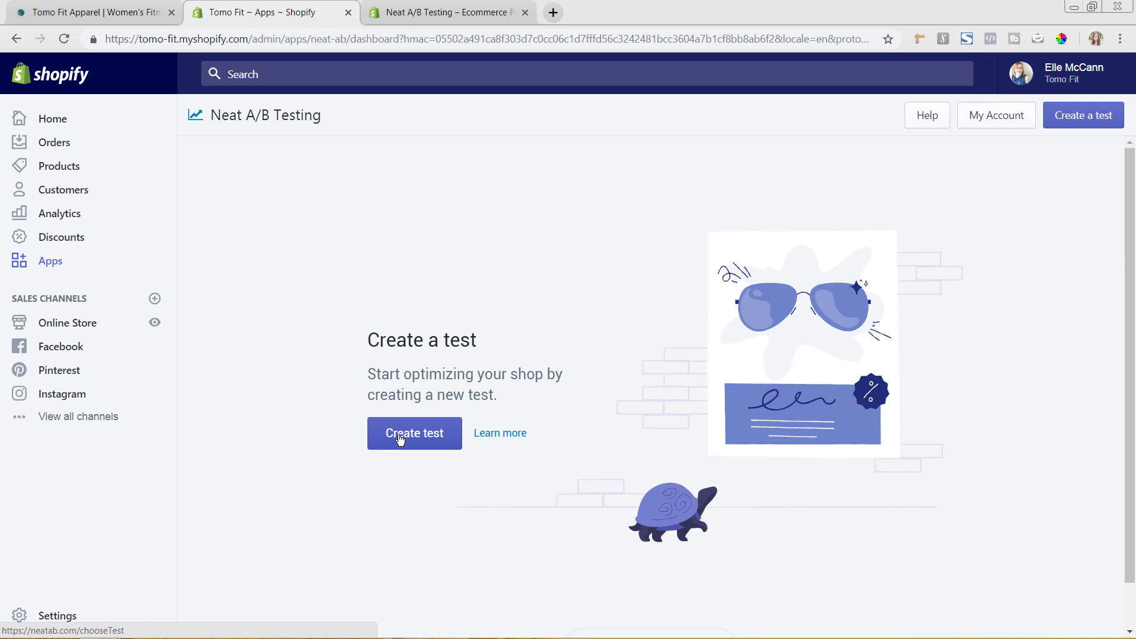
pyautogui.click(400, 439)
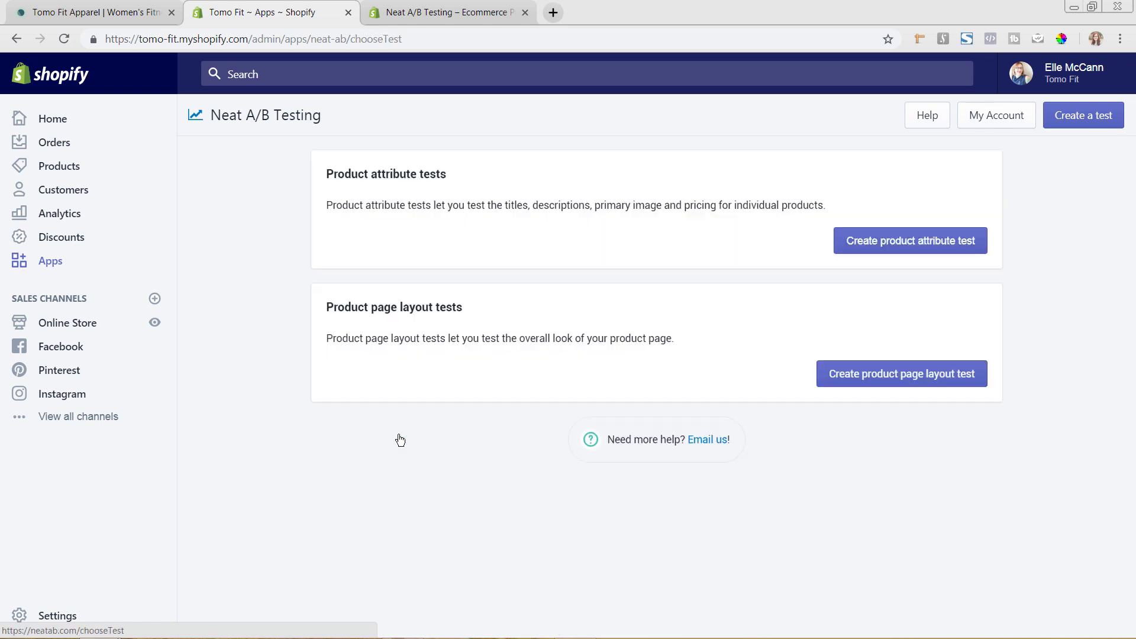
pyautogui.click(867, 377)
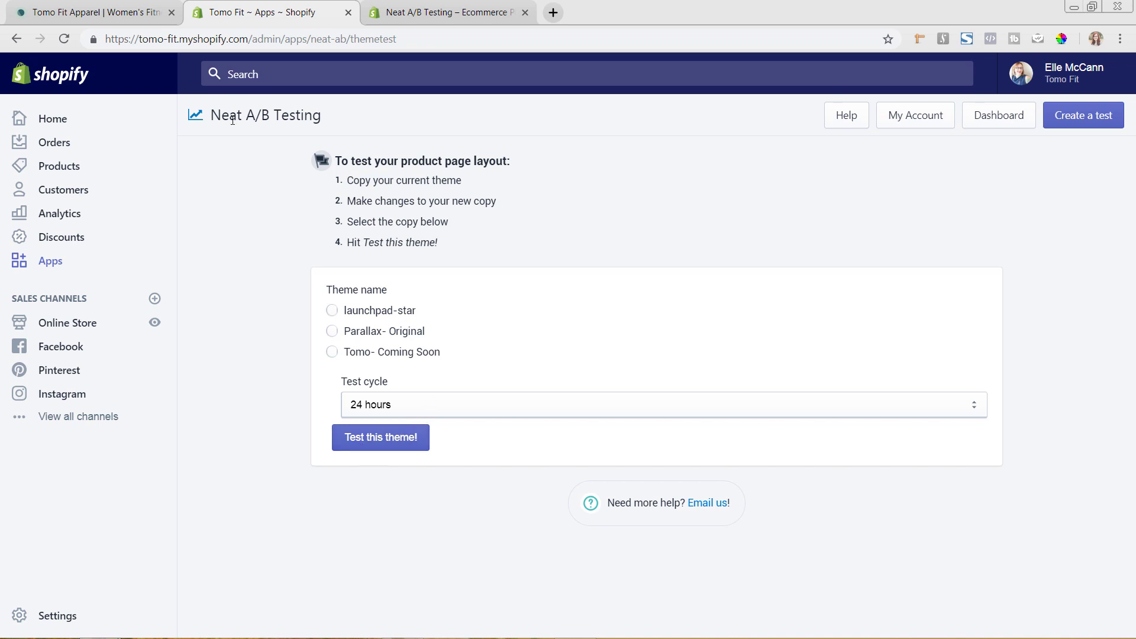
pyautogui.click(17, 39)
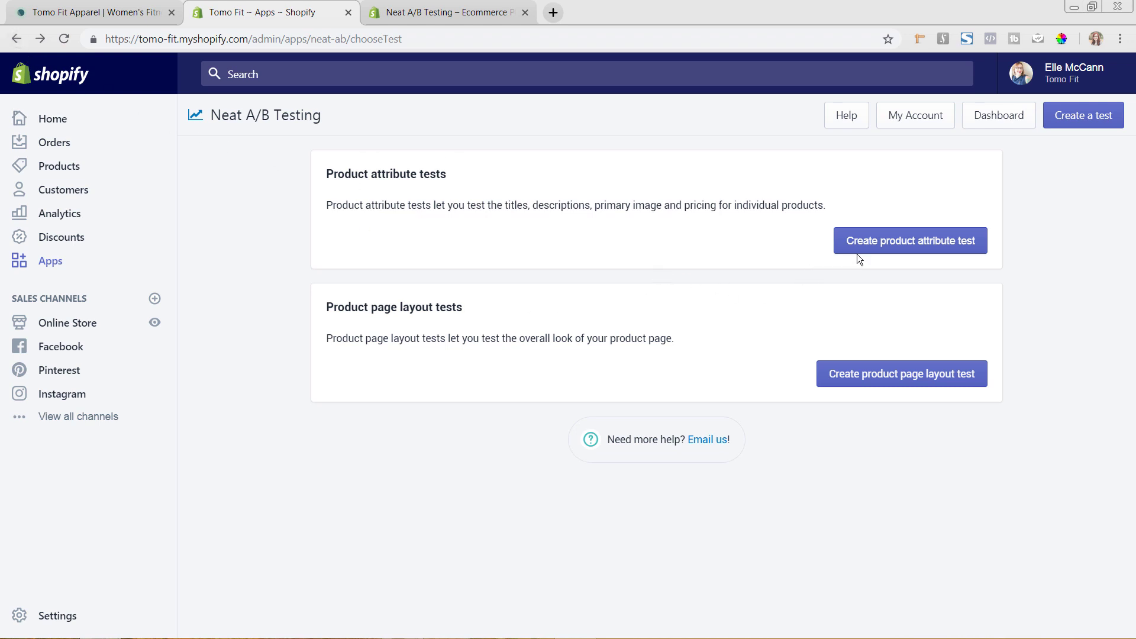
# Start a product attribute test with Strong Floral Tank as the selected product.
pyautogui.click(909, 251)
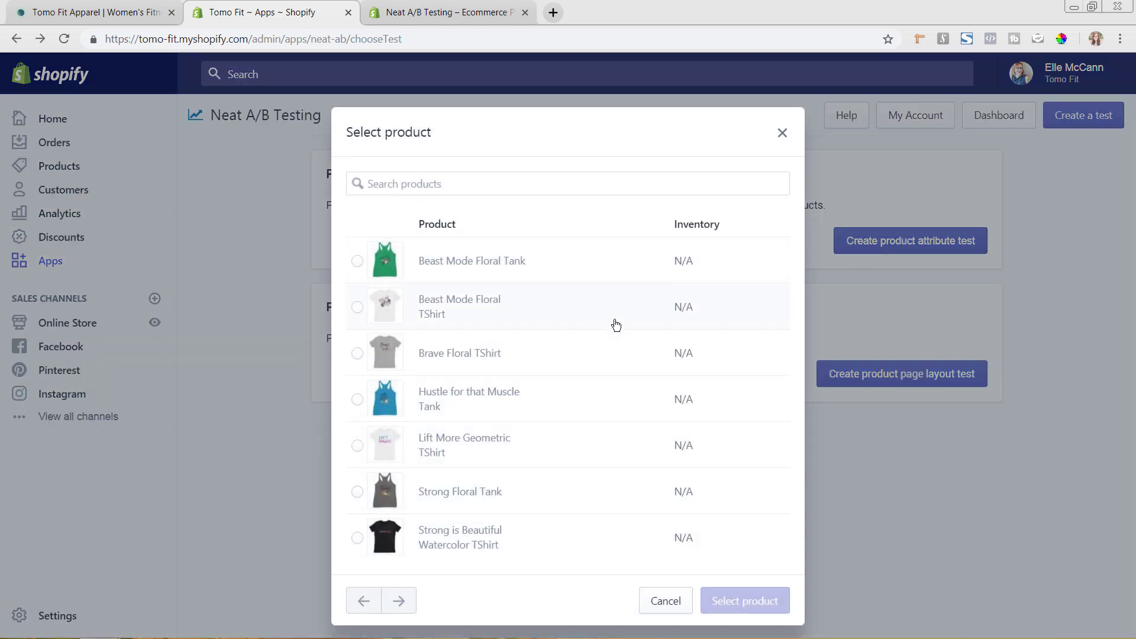
pyautogui.click(357, 492)
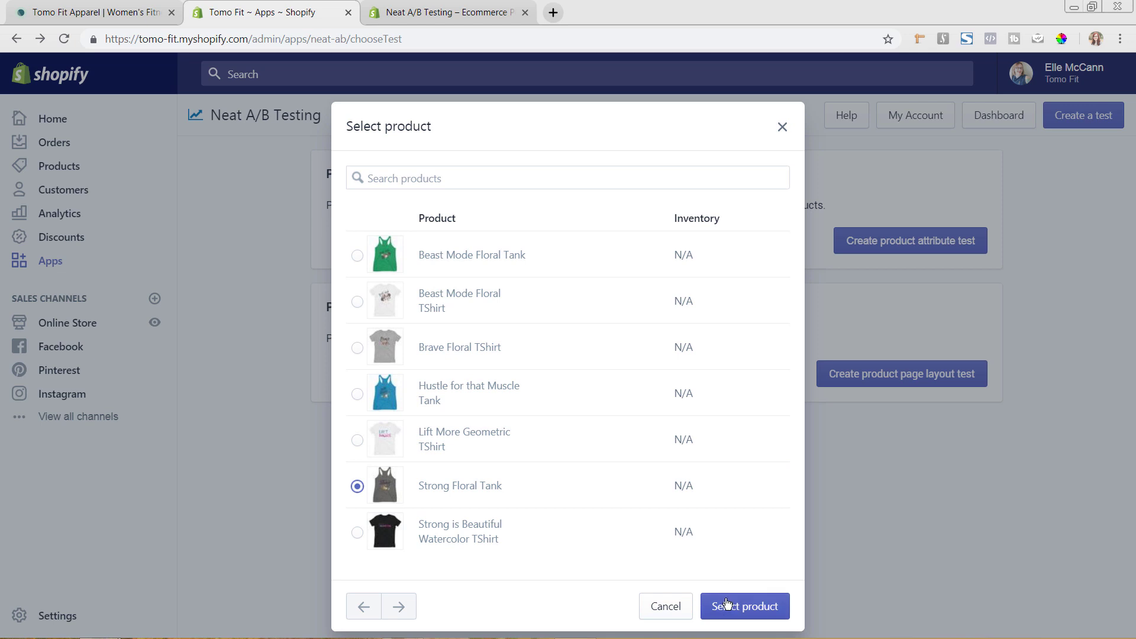
pyautogui.click(763, 612)
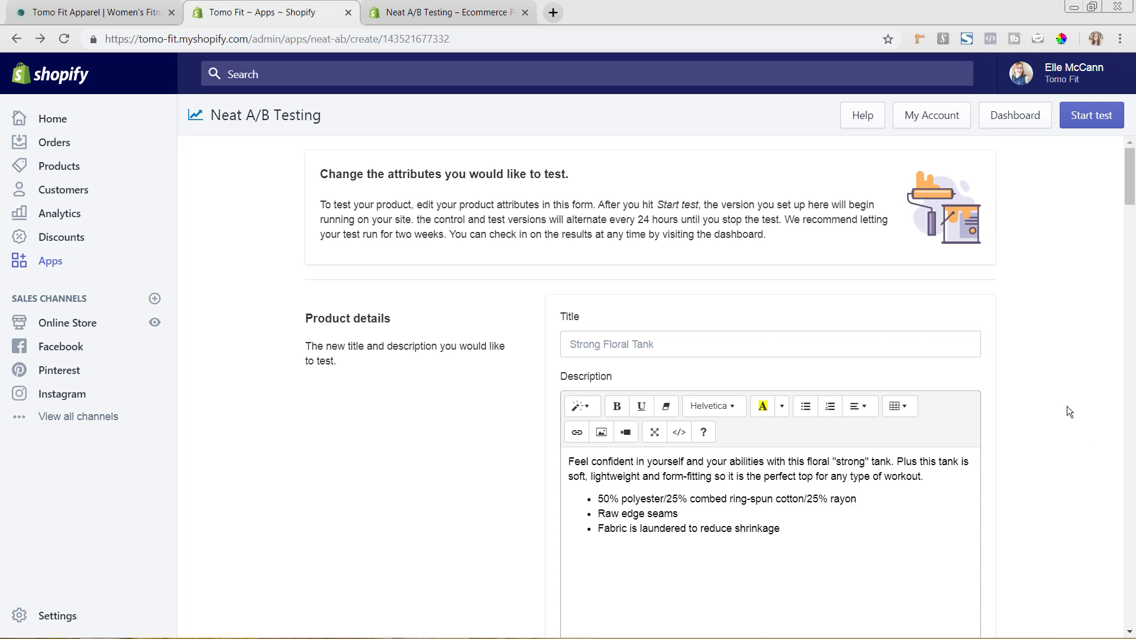
# Scroll the Strong Floral Tank test form past Compare at price to its five images.
pyautogui.scroll(-1, 1067, 406)
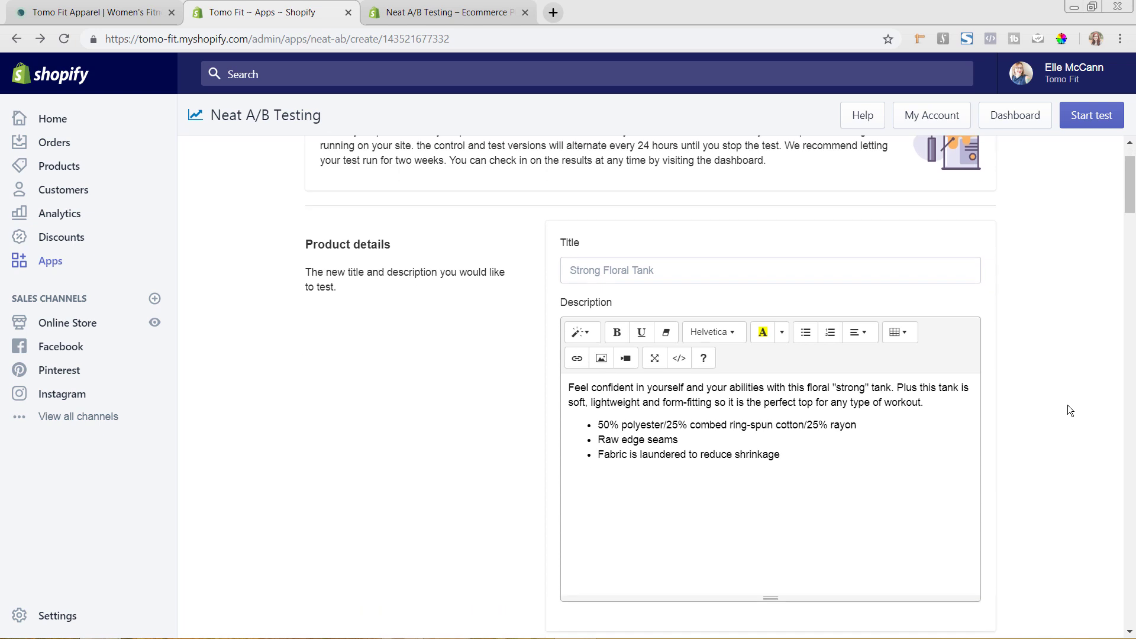
pyautogui.click(689, 270)
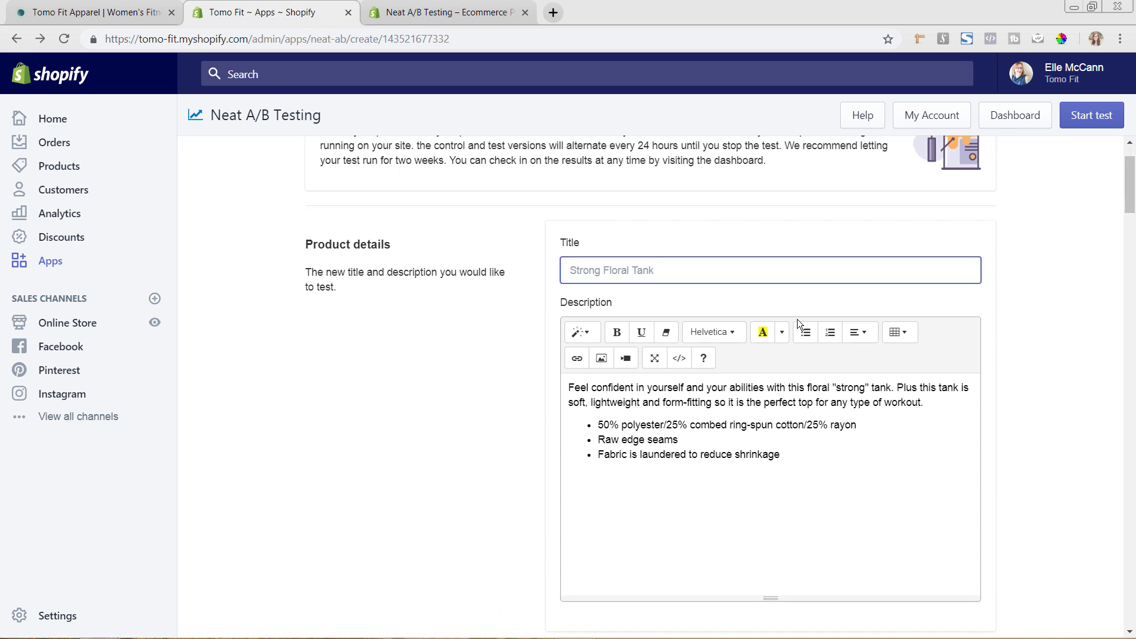
pyautogui.scroll(-6, 720, 447)
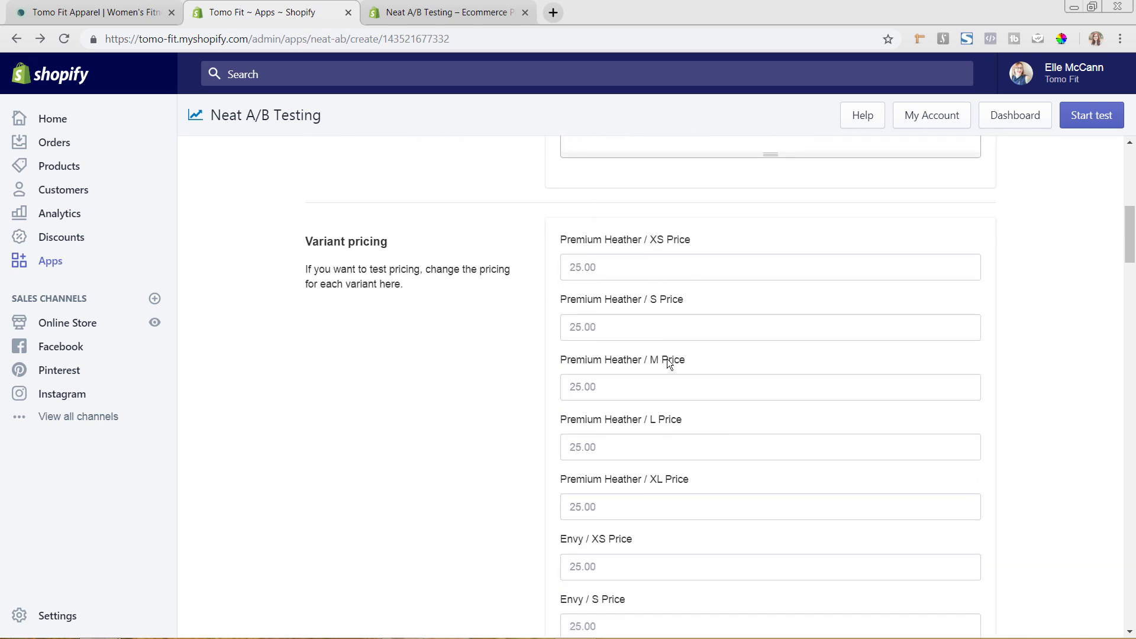
pyautogui.scroll(-8, 669, 406)
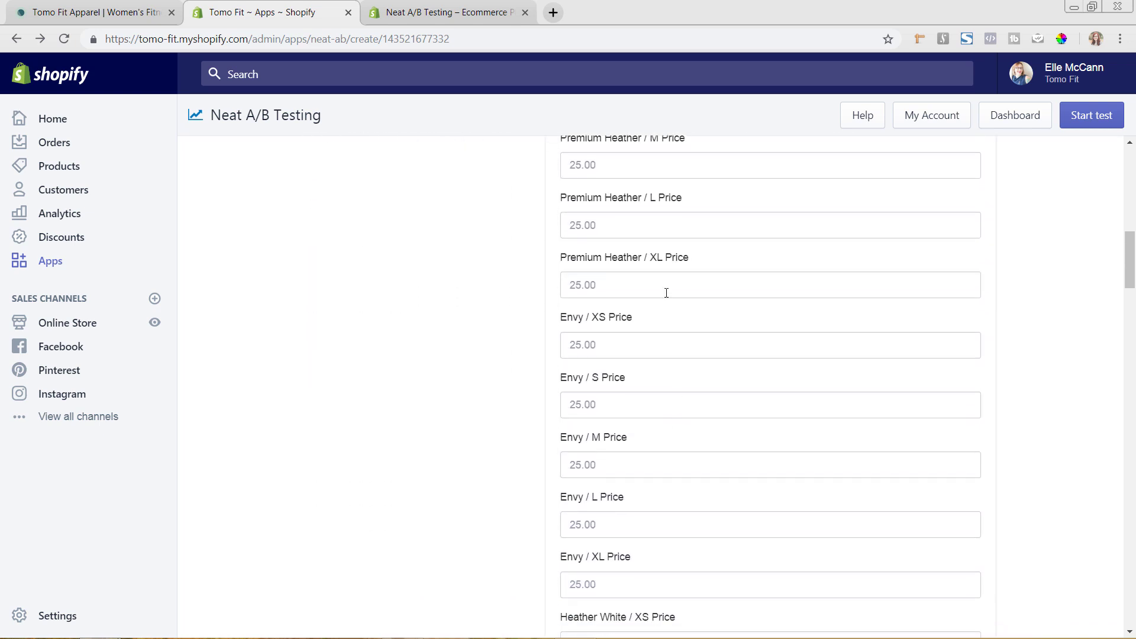
pyautogui.scroll(-16, 666, 293)
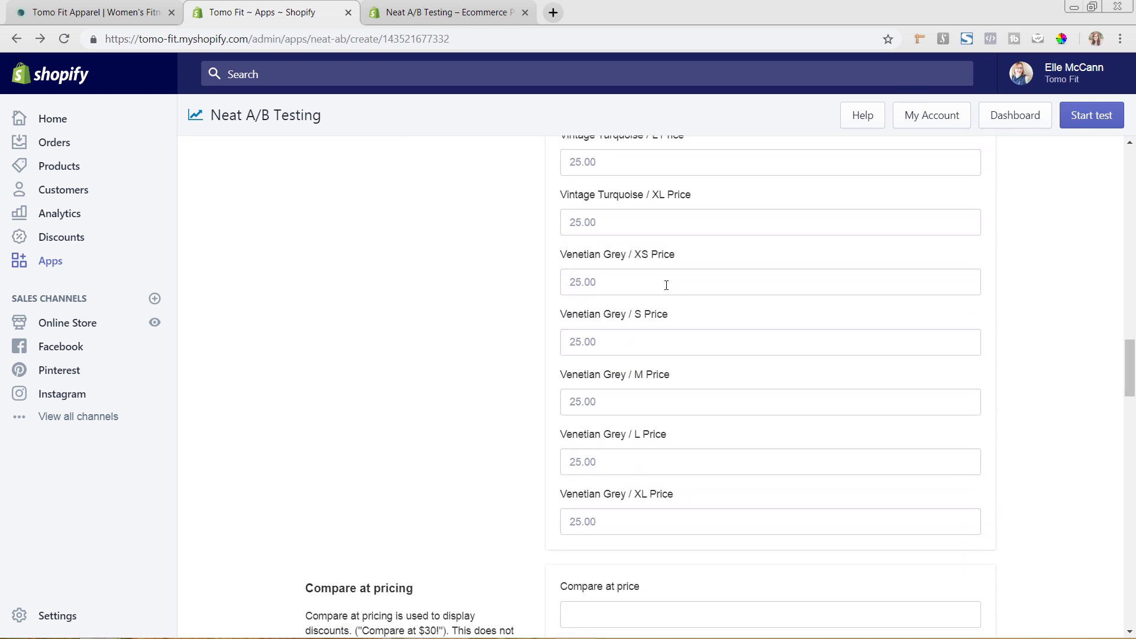
pyautogui.scroll(-2, 666, 284)
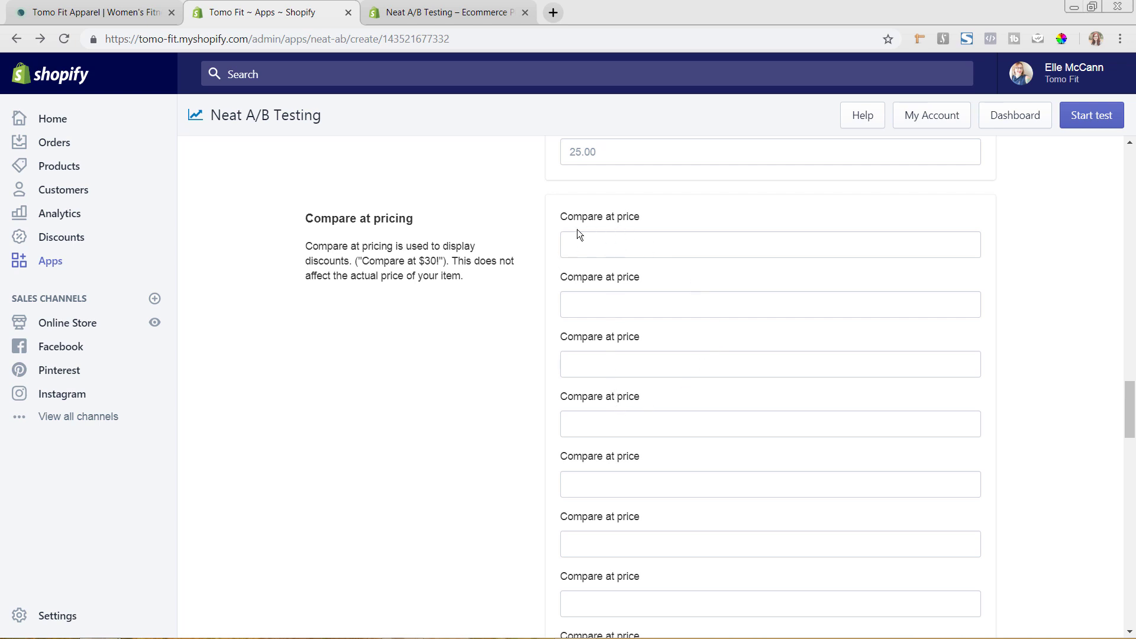
pyautogui.scroll(-10, 721, 264)
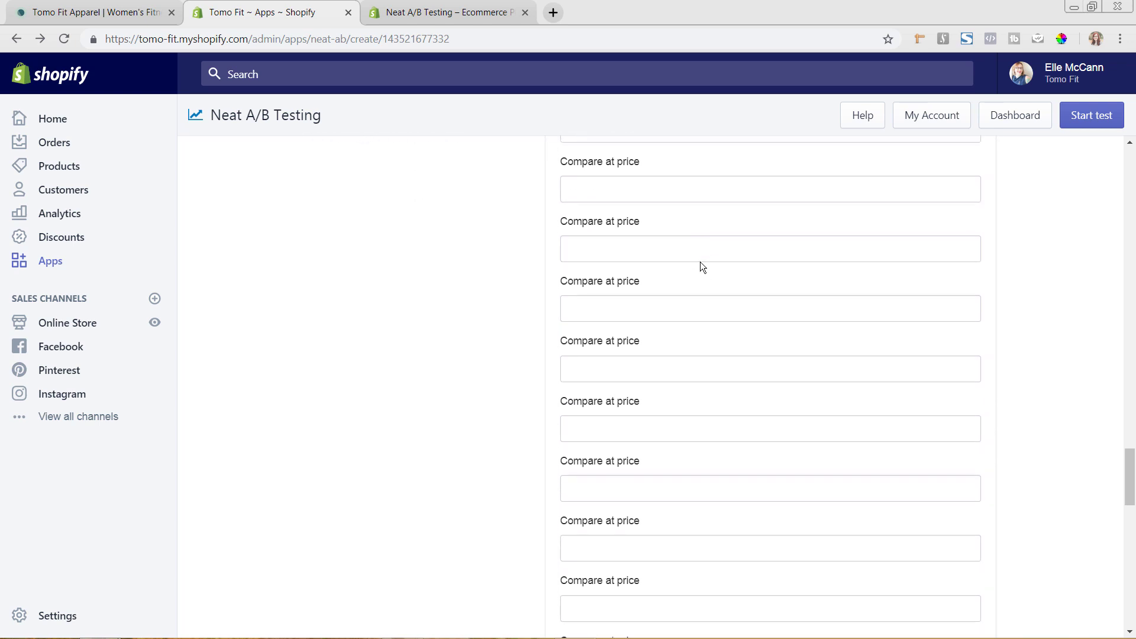
pyautogui.scroll(-8, 702, 260)
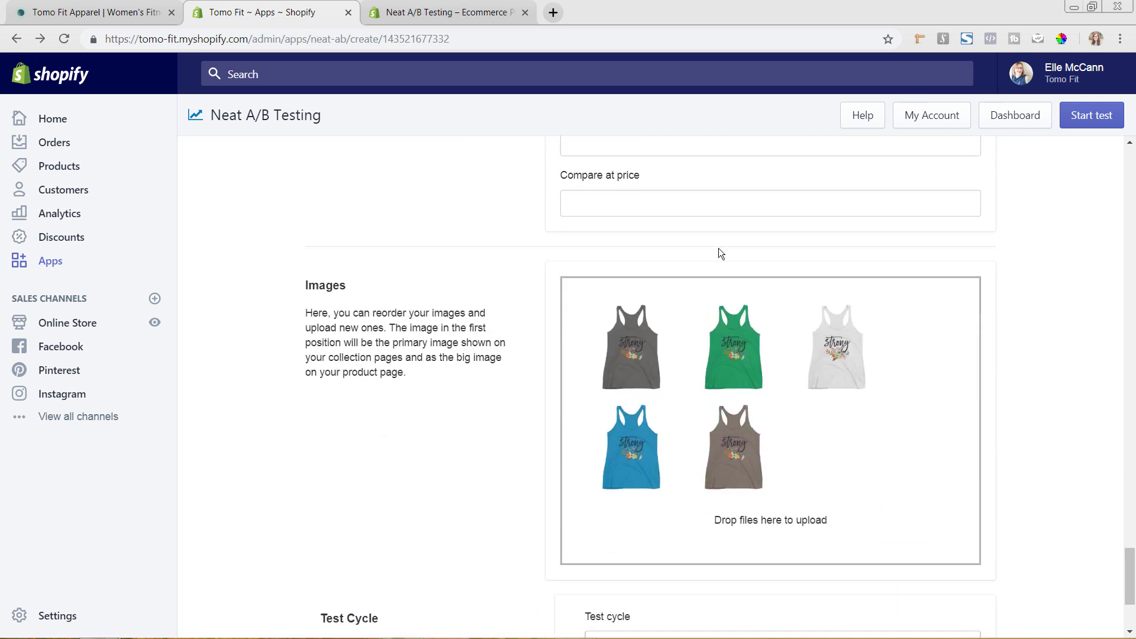
pyautogui.scroll(-2, 833, 373)
pyautogui.scroll(1, 840, 359)
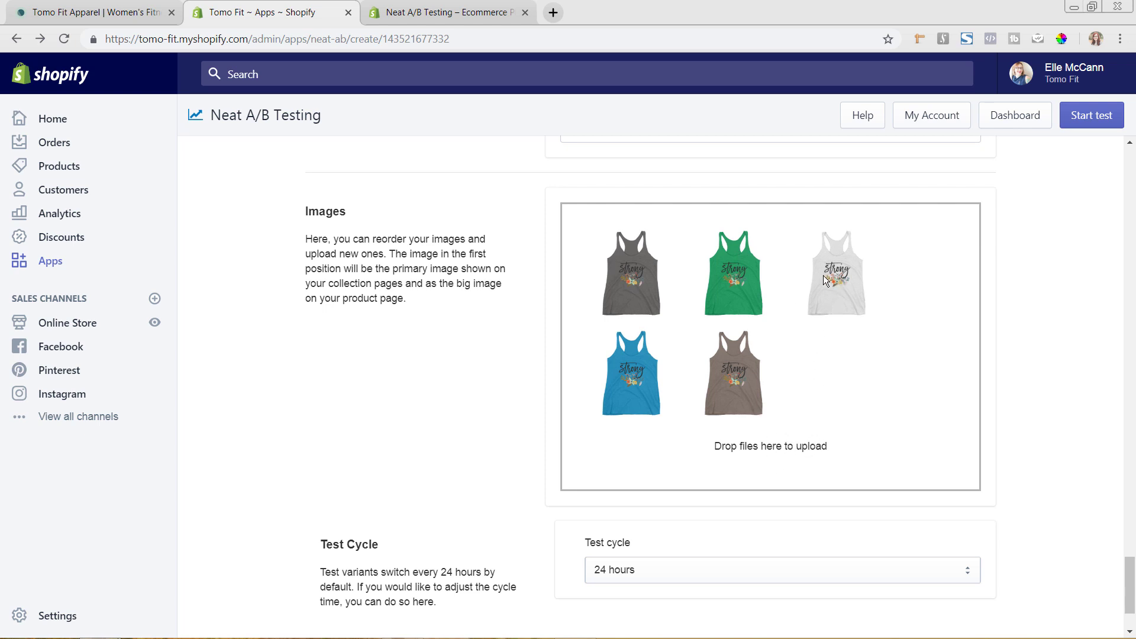
# Drag the white tank-top thumbnail from third position to first in the Images box.
pyautogui.moveTo(840, 285); pyautogui.dragTo(617, 285)
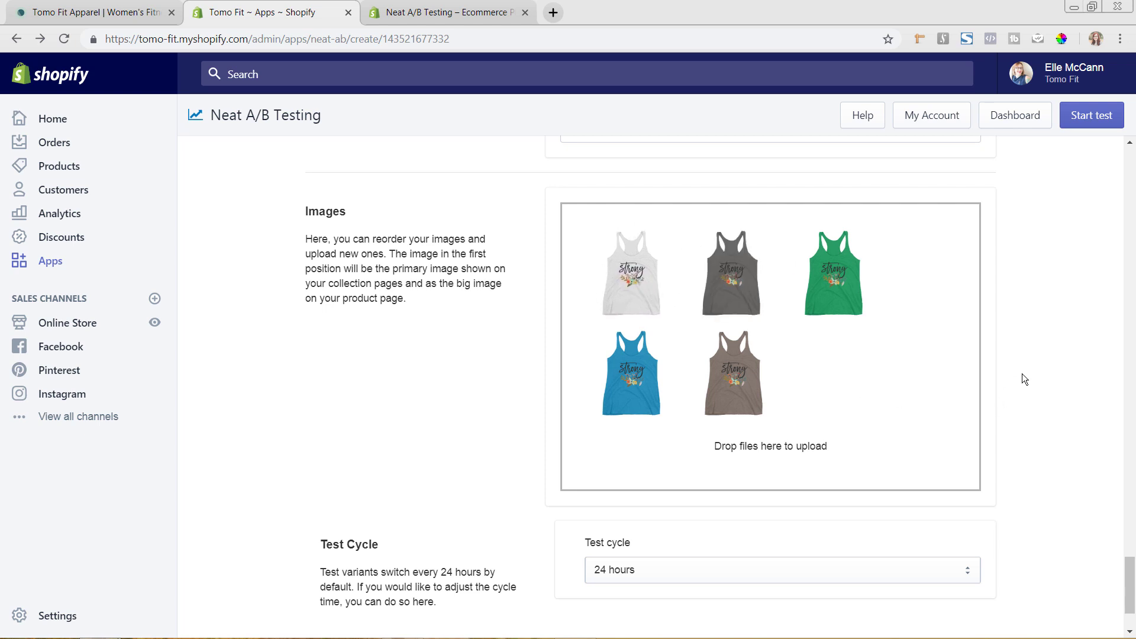
pyautogui.scroll(-2, 1024, 379)
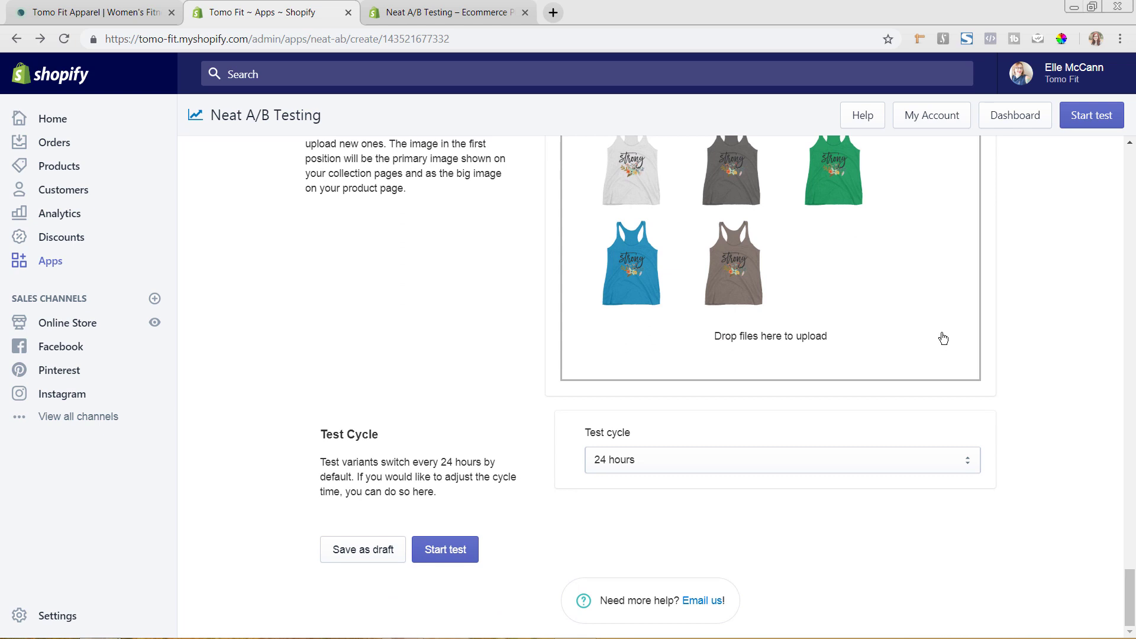
pyautogui.scroll(8, 943, 338)
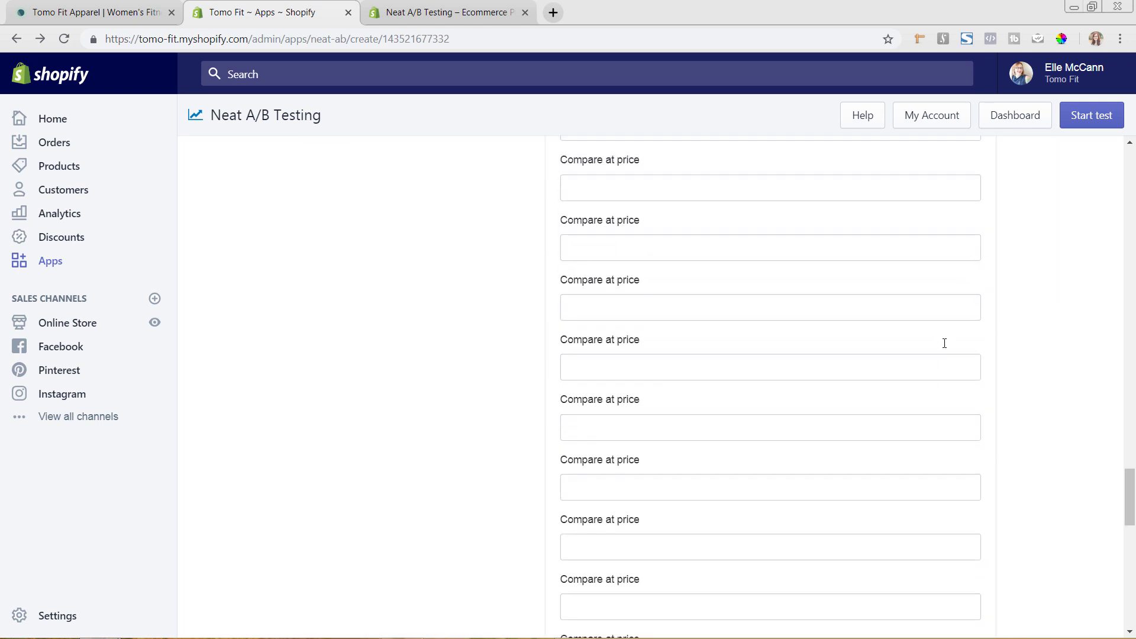
# Enter 21 as the Premium Heather XS price and paste it into the other Premium Heather sizes.
pyautogui.scroll(10, 945, 343)
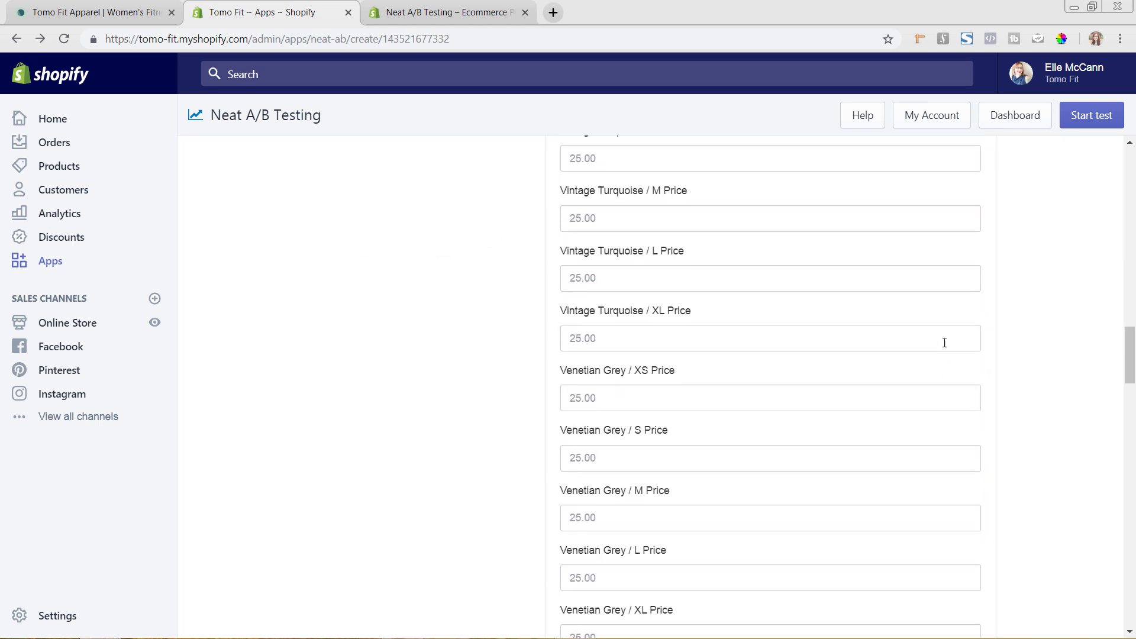
pyautogui.scroll(10, 945, 343)
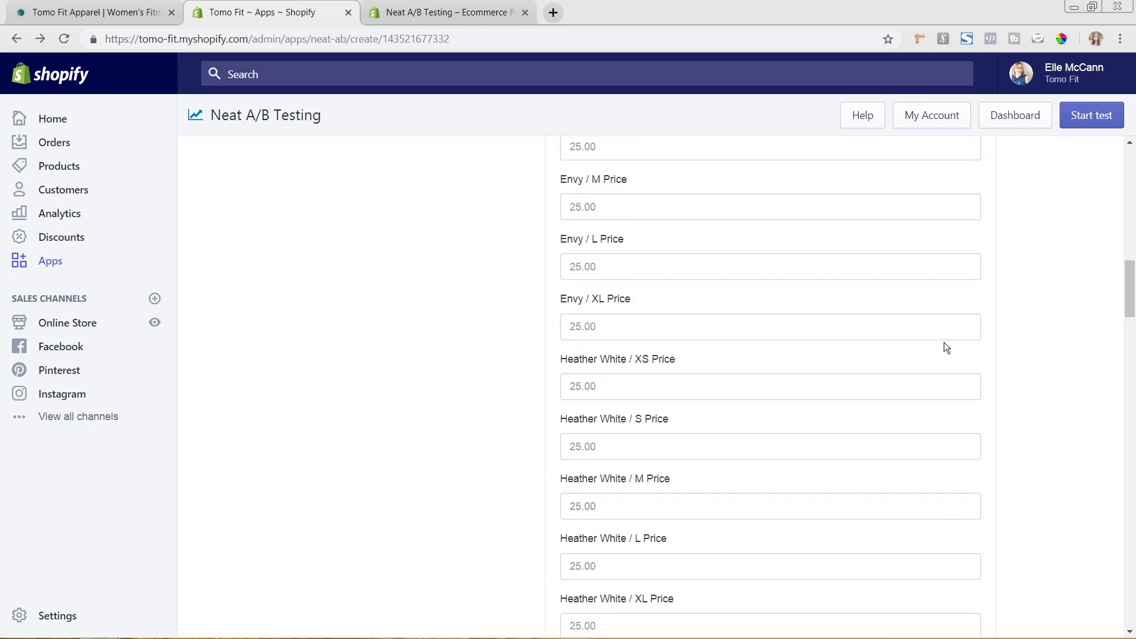
pyautogui.scroll(7, 945, 348)
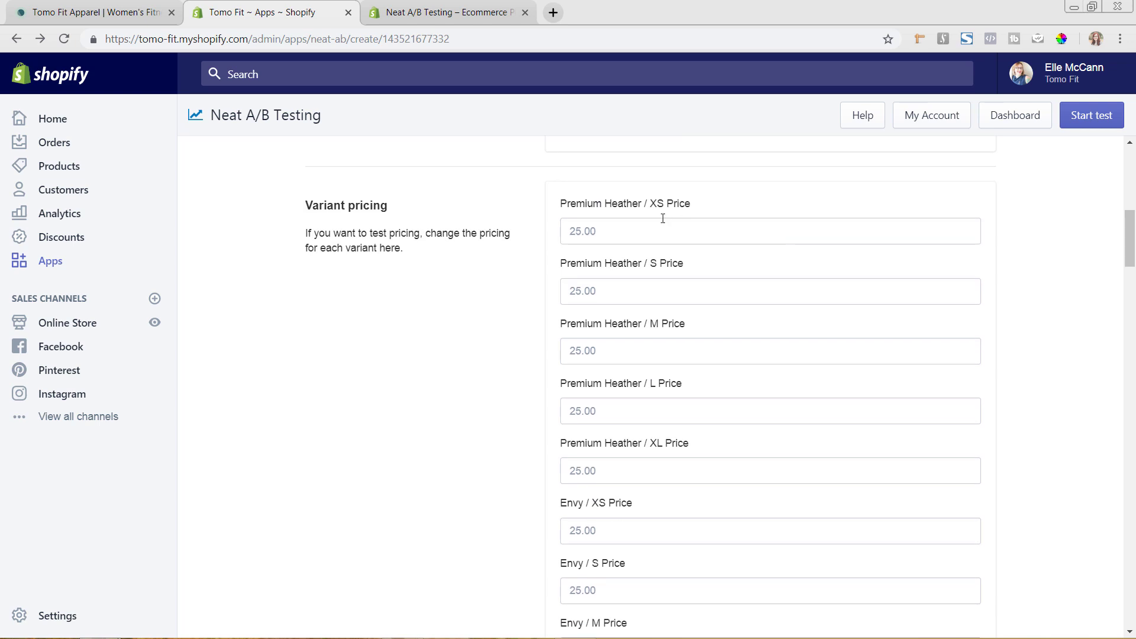
pyautogui.press('Tab')
pyautogui.write('21')
pyautogui.hotkey('ctrl', 'a')
pyautogui.hotkey('ctrl', 'c')
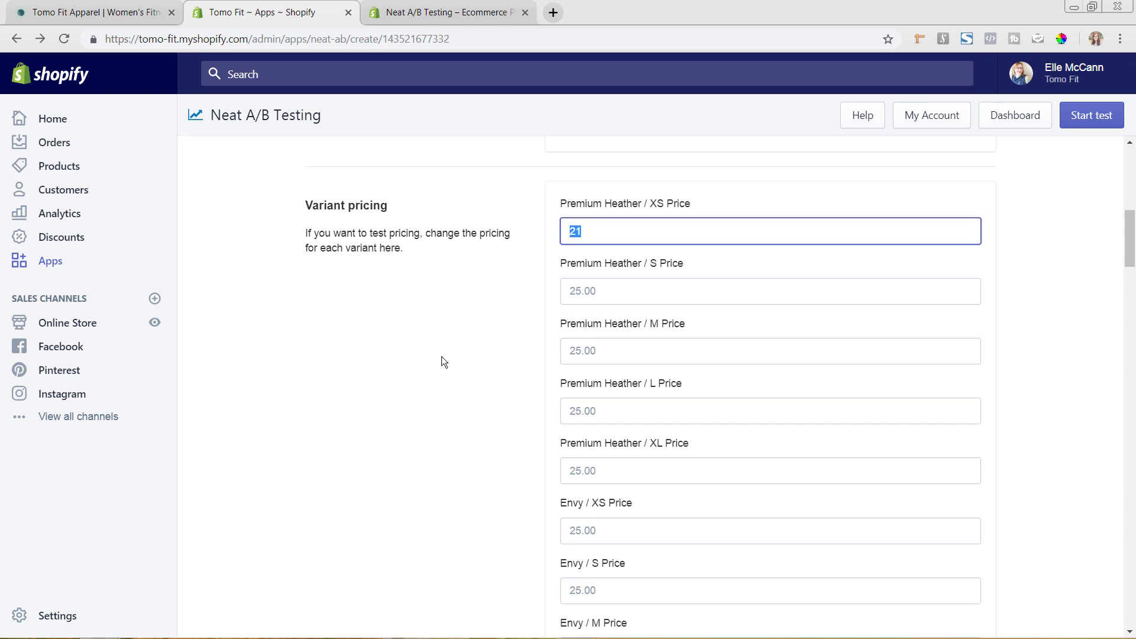
pyautogui.press('Tab')
pyautogui.hotkey('ctrl', 'v')
pyautogui.press('Tab')
pyautogui.hotkey('ctrl', 'v')
pyautogui.press('Tab')
pyautogui.hotkey('ctrl', 'v')
pyautogui.press('Tab')
pyautogui.hotkey('ctrl', 'v')
# Set every Envy and Heather White size price to 21.
pyautogui.press('Tab')
pyautogui.hotkey('ctrl', 'v')
pyautogui.press('Tab')
pyautogui.hotkey('ctrl', 'v')
pyautogui.scroll(-7, 626, 446)
pyautogui.press('Tab')
pyautogui.hotkey('ctrl', 'v')
pyautogui.press('Tab')
pyautogui.hotkey('ctrl', 'v')
pyautogui.press('Tab')
pyautogui.hotkey('ctrl', 'v')
pyautogui.press('Tab')
pyautogui.hotkey('ctrl', 'v')
pyautogui.press('Tab')
pyautogui.hotkey('ctrl', 'v')
pyautogui.press('Tab')
pyautogui.hotkey('ctrl', 'v')
pyautogui.scroll(-3, 624, 531)
pyautogui.press('Tab')
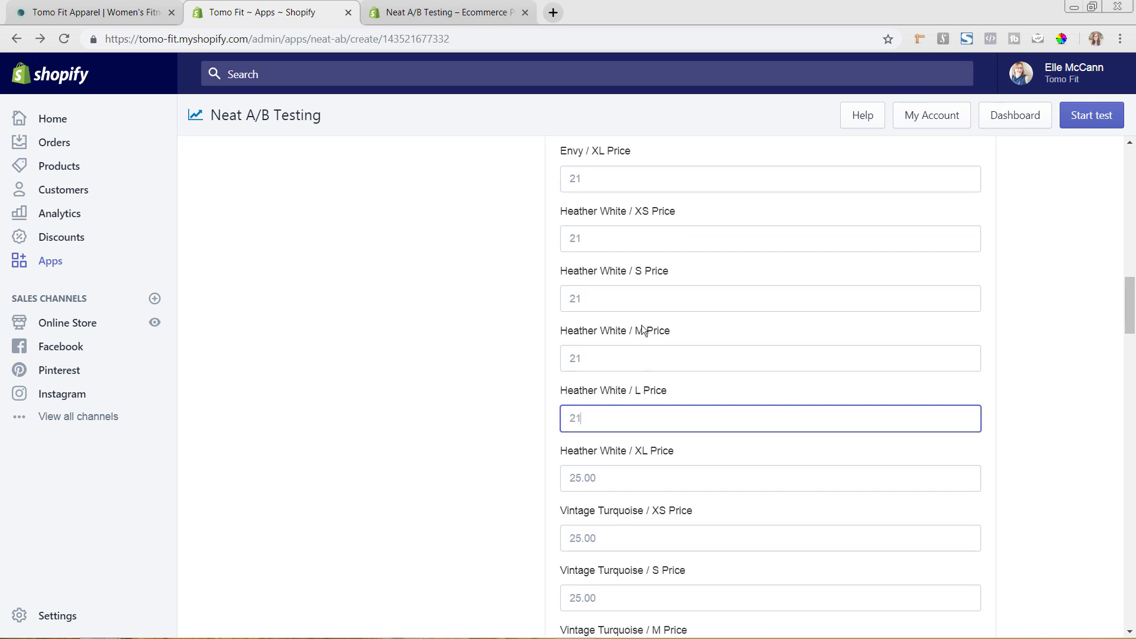
pyautogui.press('Tab')
pyautogui.hotkey('ctrl', 'v')
# Set every Vintage Turquoise and Venetian Grey size price to 21.
pyautogui.scroll(-4, 621, 447)
pyautogui.press('Tab')
pyautogui.hotkey('ctrl', 'v')
pyautogui.press('Tab')
pyautogui.hotkey('ctrl', 'v')
pyautogui.press('Tab')
pyautogui.hotkey('ctrl', 'v')
pyautogui.press('Tab')
pyautogui.hotkey('ctrl', 'v')
pyautogui.press('Tab')
pyautogui.hotkey('ctrl', 'v')
pyautogui.scroll(-5, 616, 512)
pyautogui.press('Tab')
pyautogui.hotkey('ctrl', 'v')
pyautogui.press('Tab')
pyautogui.hotkey('ctrl', 'v')
pyautogui.press('Tab')
pyautogui.hotkey('ctrl', 'v')
pyautogui.press('Tab')
pyautogui.hotkey('ctrl', 'v')
pyautogui.press('Tab')
pyautogui.hotkey('ctrl', 'v')
pyautogui.scroll(-3, 573, 471)
# Add 'Top' and 'Razorback' to the title, fixing the Razerback misspelling via spelling suggestions.
pyautogui.scroll(20, 1004, 388)
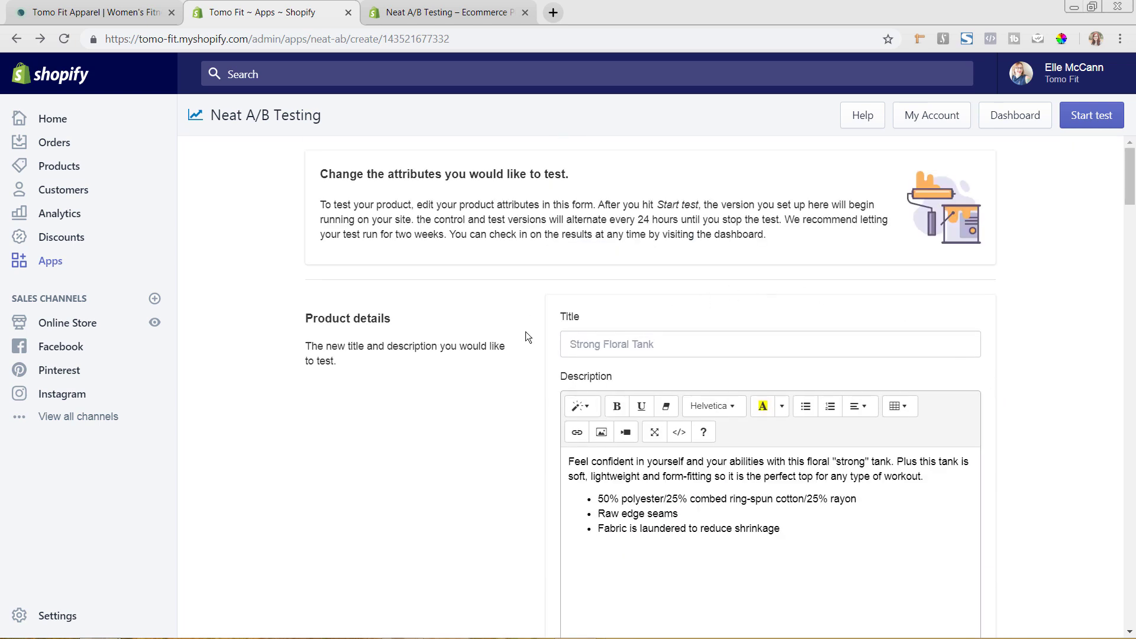
pyautogui.click(681, 348)
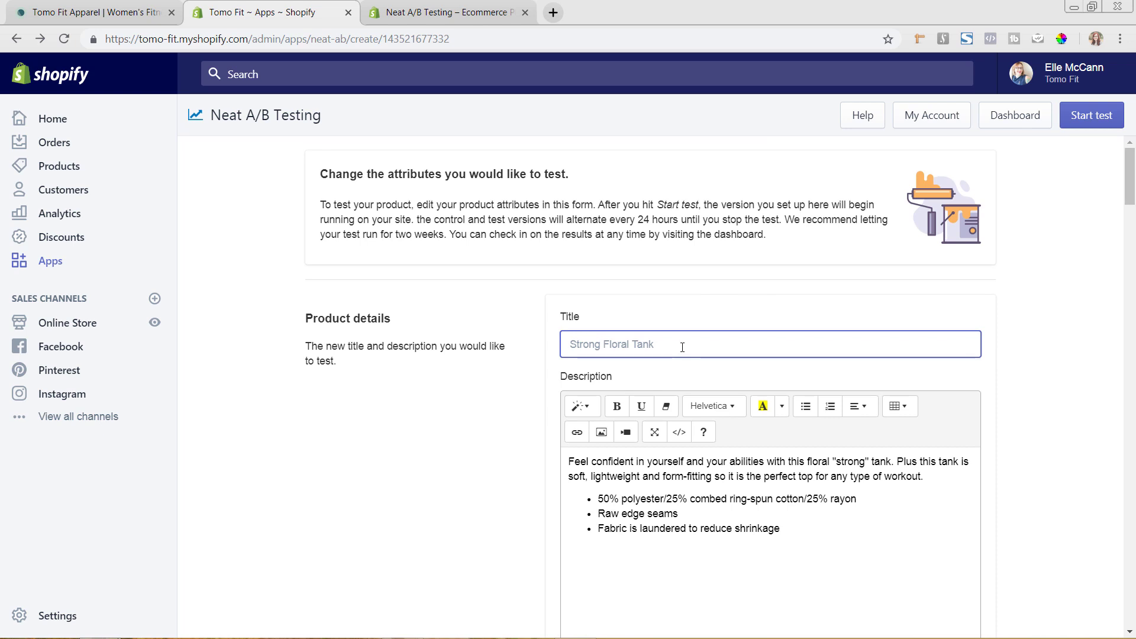
pyautogui.write('Top')
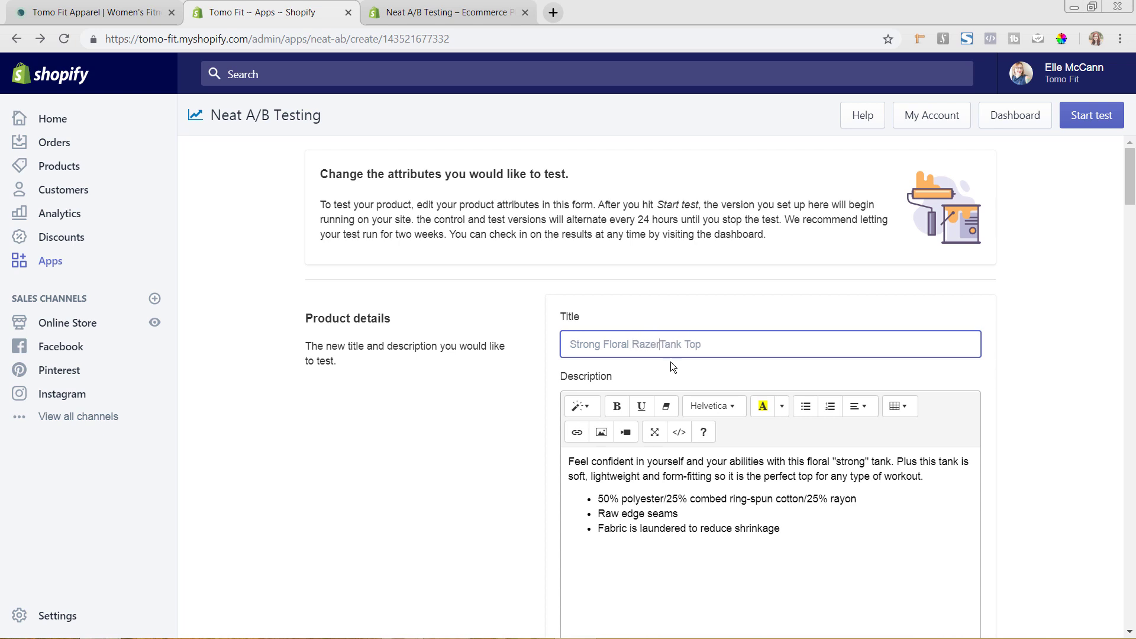
pyautogui.write('back')
pyautogui.rightClick(664, 346)
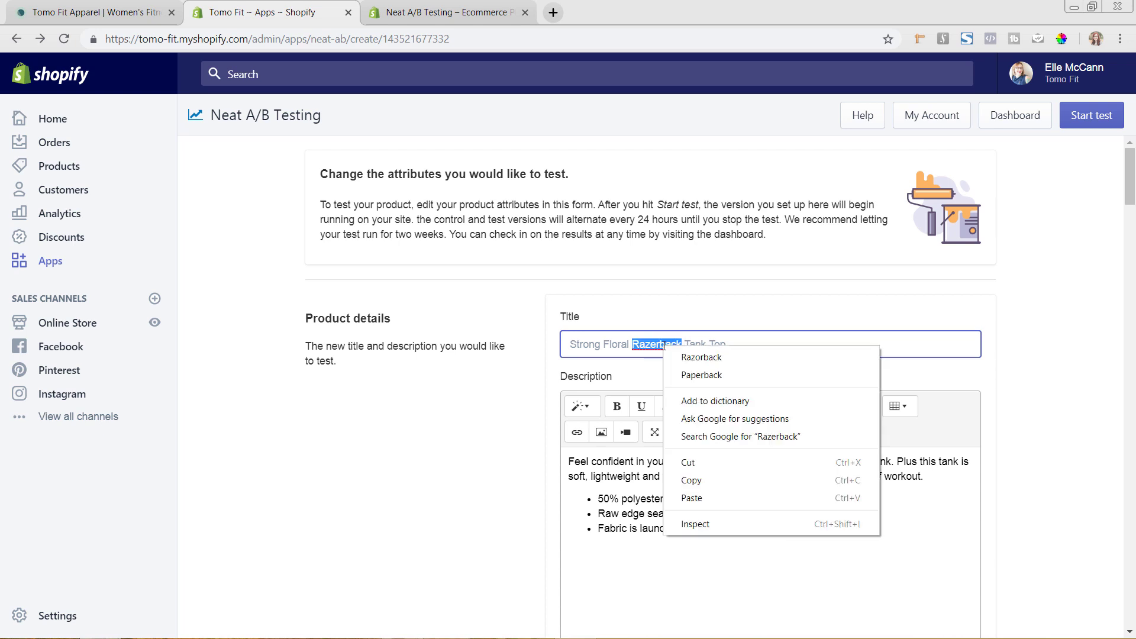
pyautogui.click(691, 359)
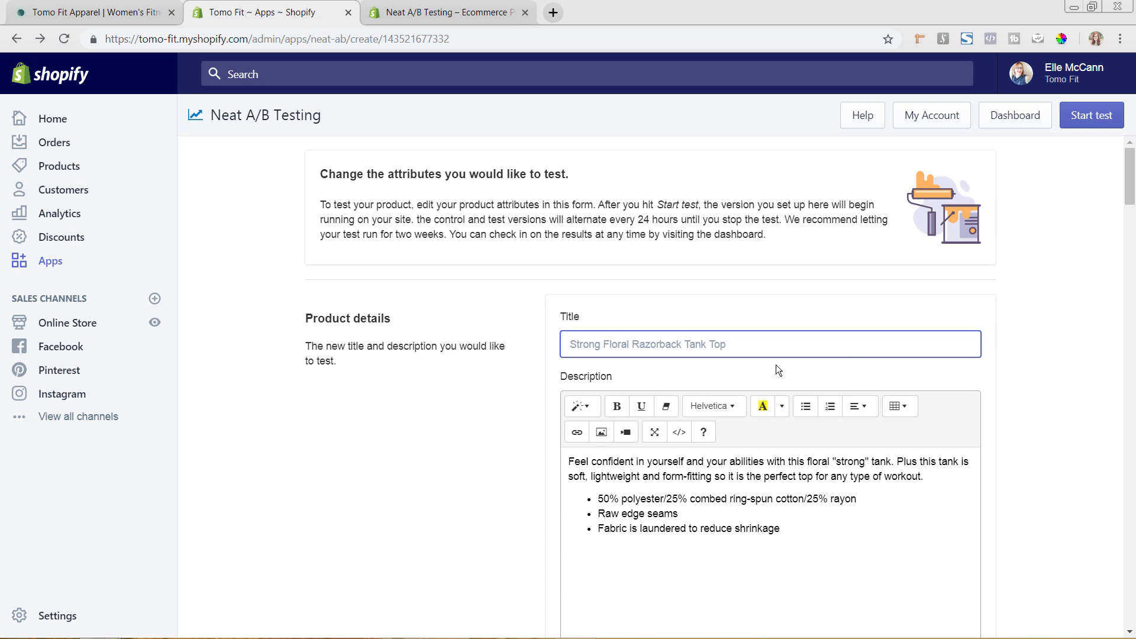
pyautogui.scroll(-1, 1064, 442)
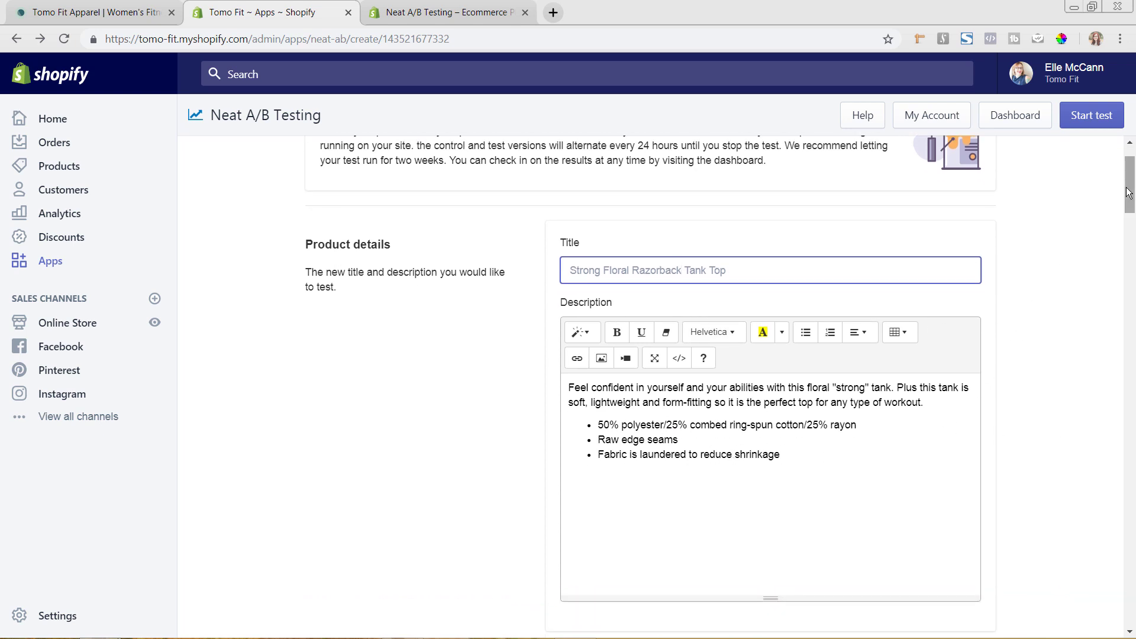
pyautogui.moveTo(1127, 197); pyautogui.dragTo(1130, 595)
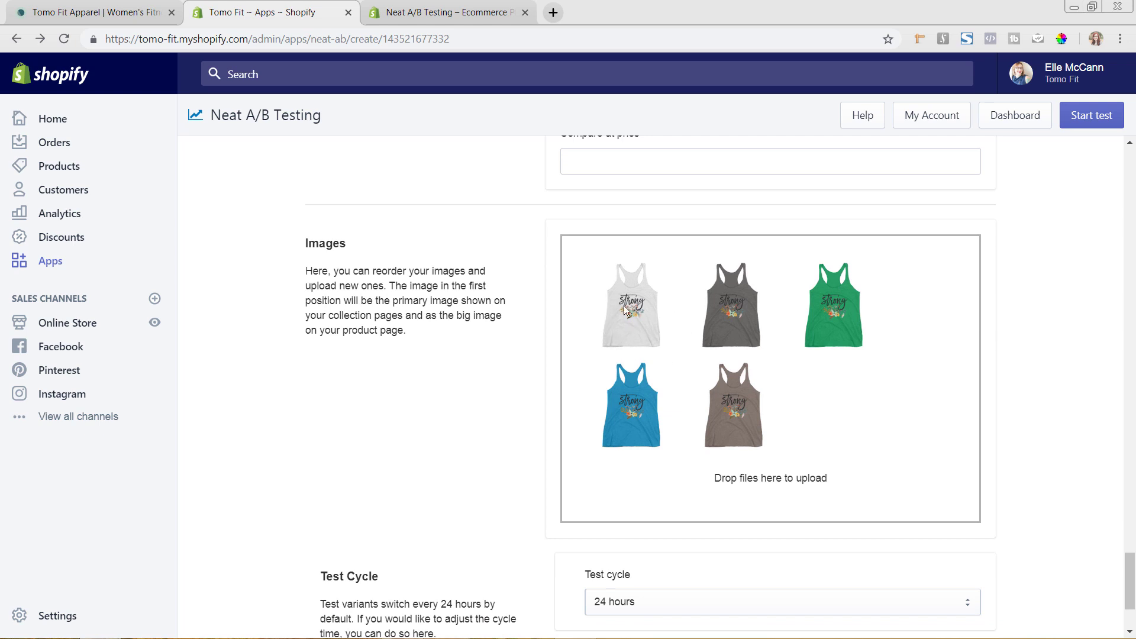
pyautogui.scroll(-3, 1006, 385)
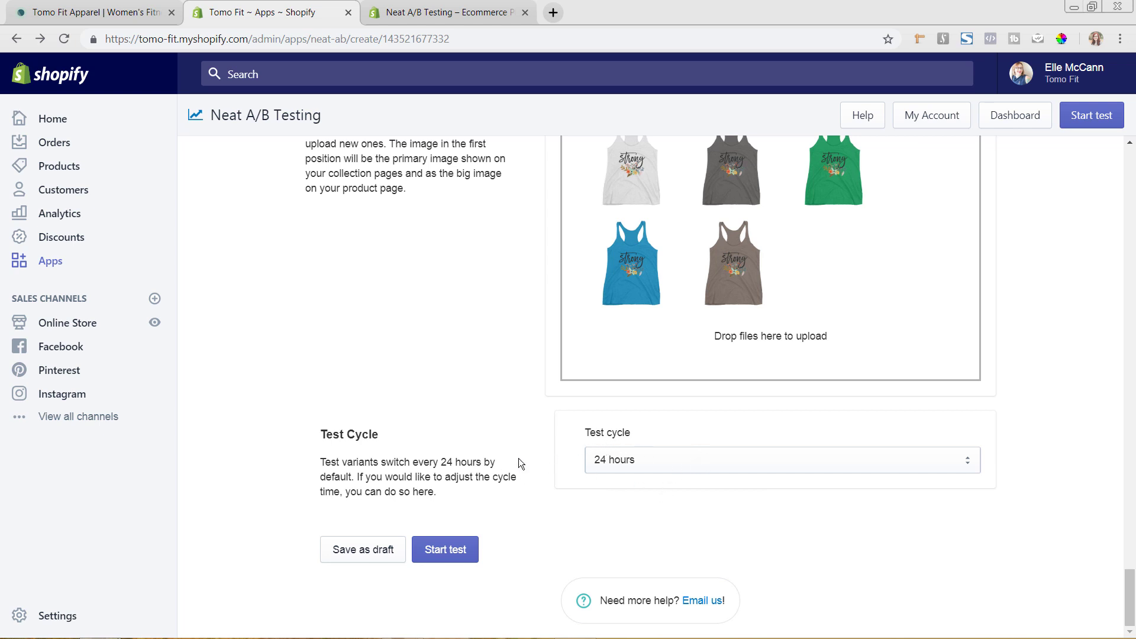
pyautogui.click(667, 461)
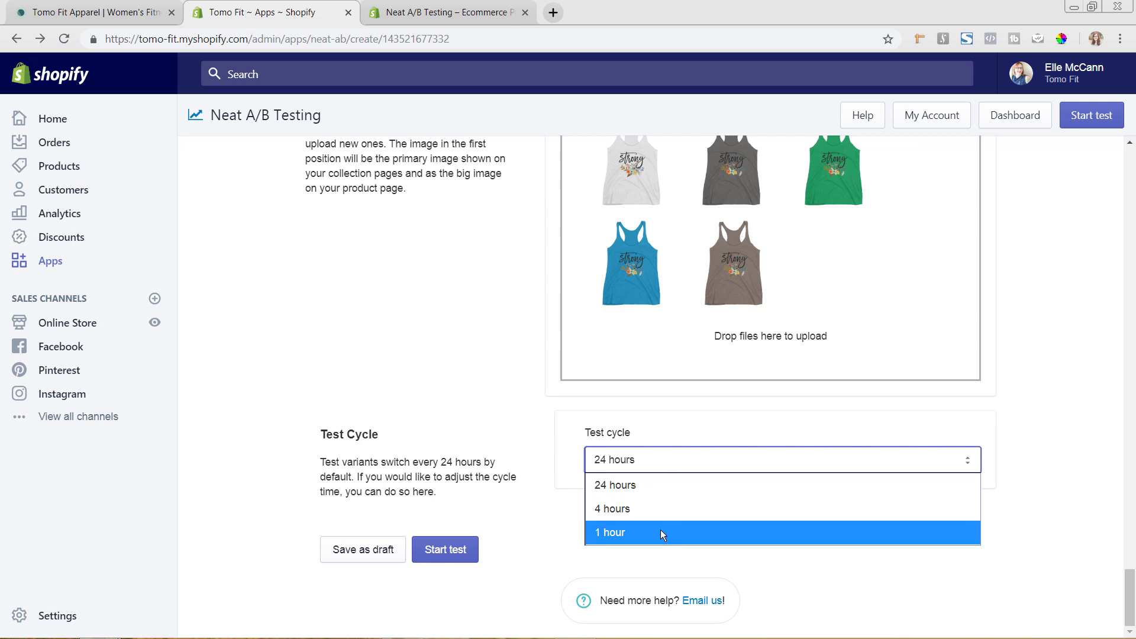
pyautogui.click(674, 491)
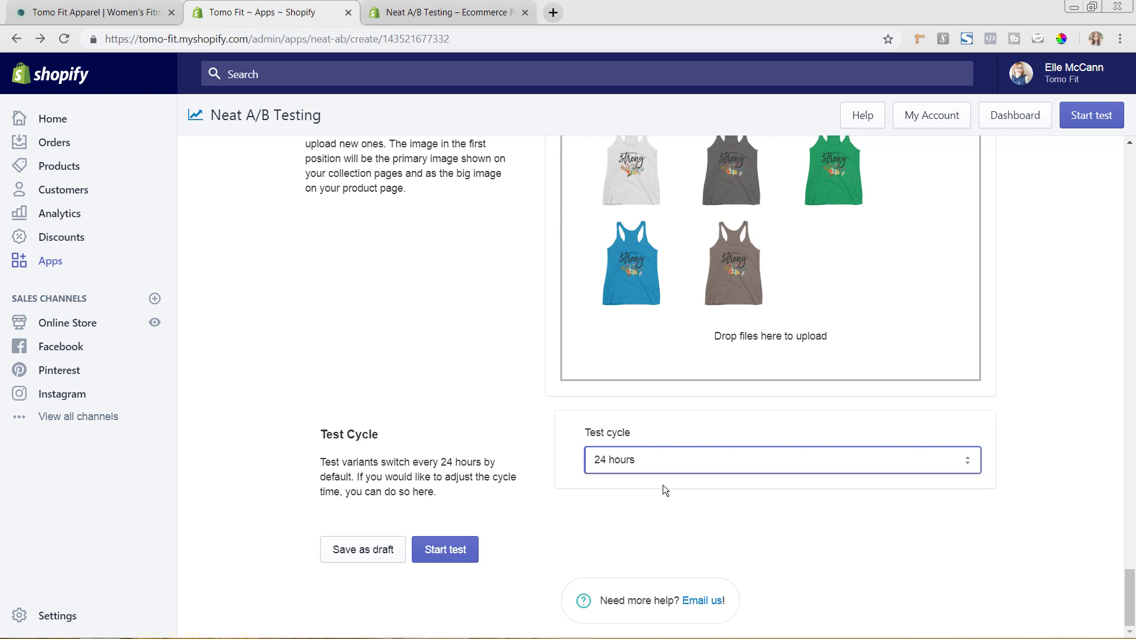
# Start the Strong Floral Tank A/B test so its variant runs for the first 24 hours.
pyautogui.click(445, 552)
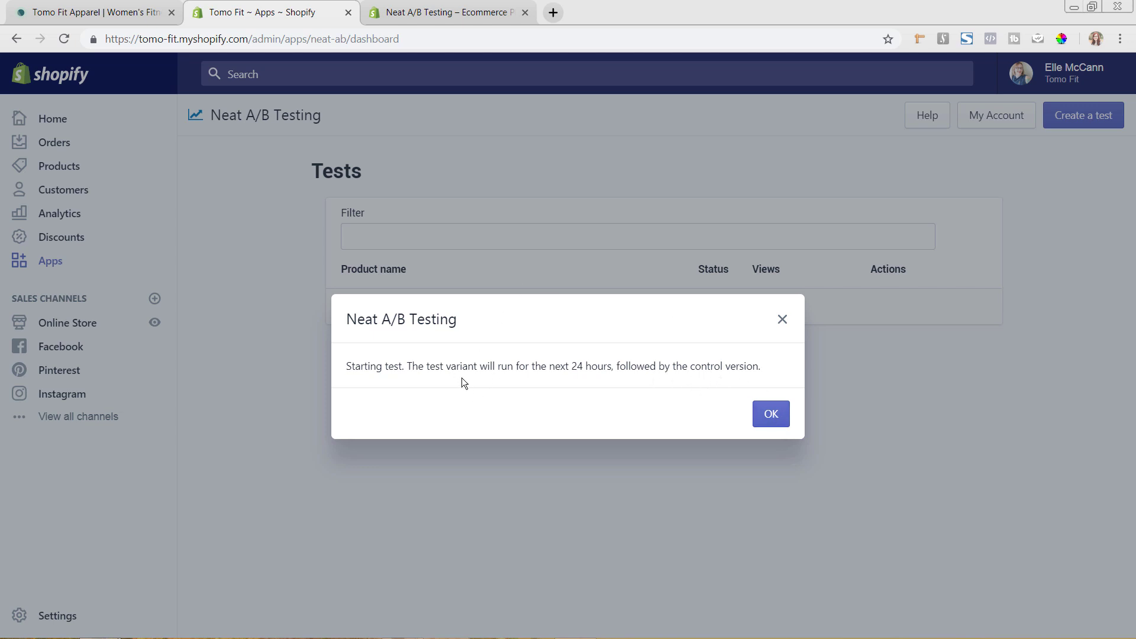
# Acknowledge the test-started message to see Strong Floral Tank listed as Running with 0 views.
pyautogui.click(771, 414)
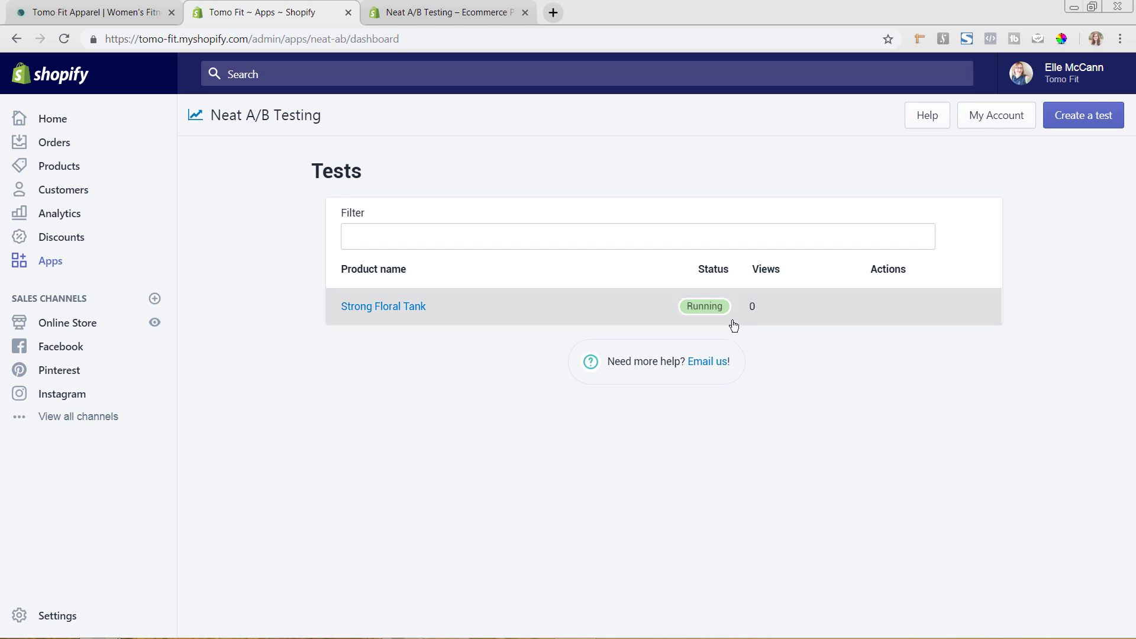
# Review the Strong Floral Tank results page, showing control and test variants at zero activity.
pyautogui.click(357, 306)
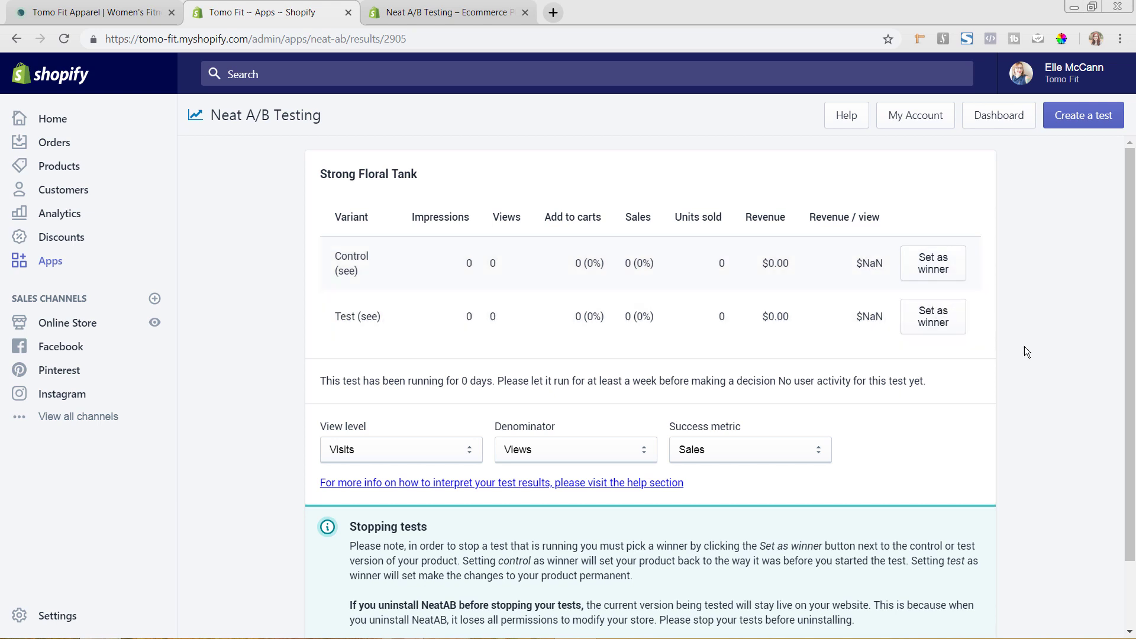
pyautogui.scroll(-2, 1028, 352)
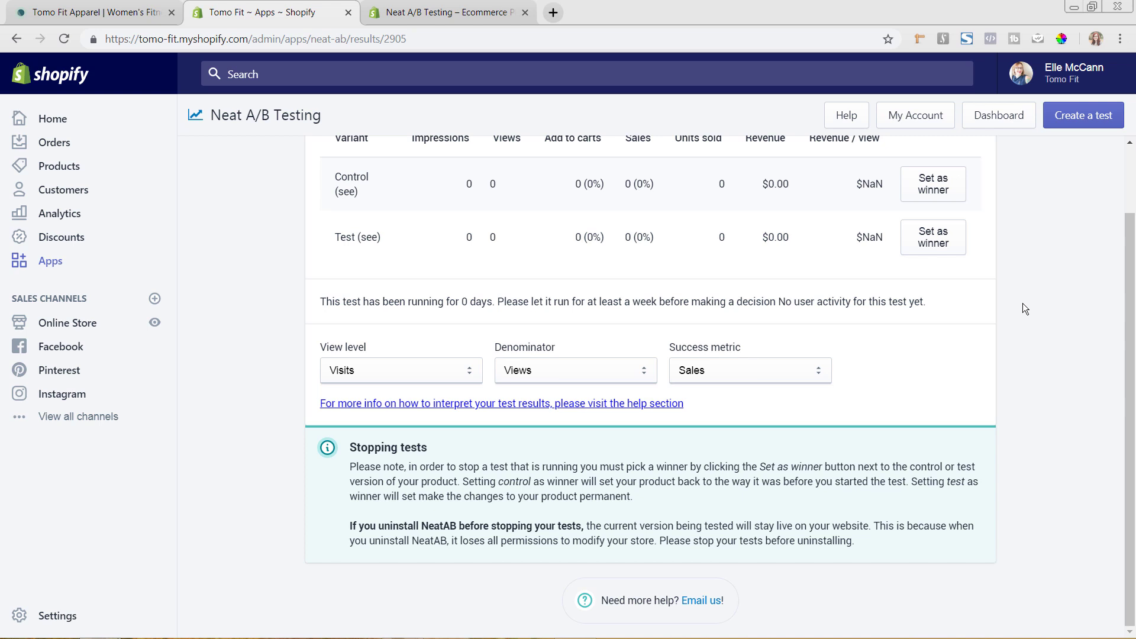
pyautogui.scroll(1, 1013, 289)
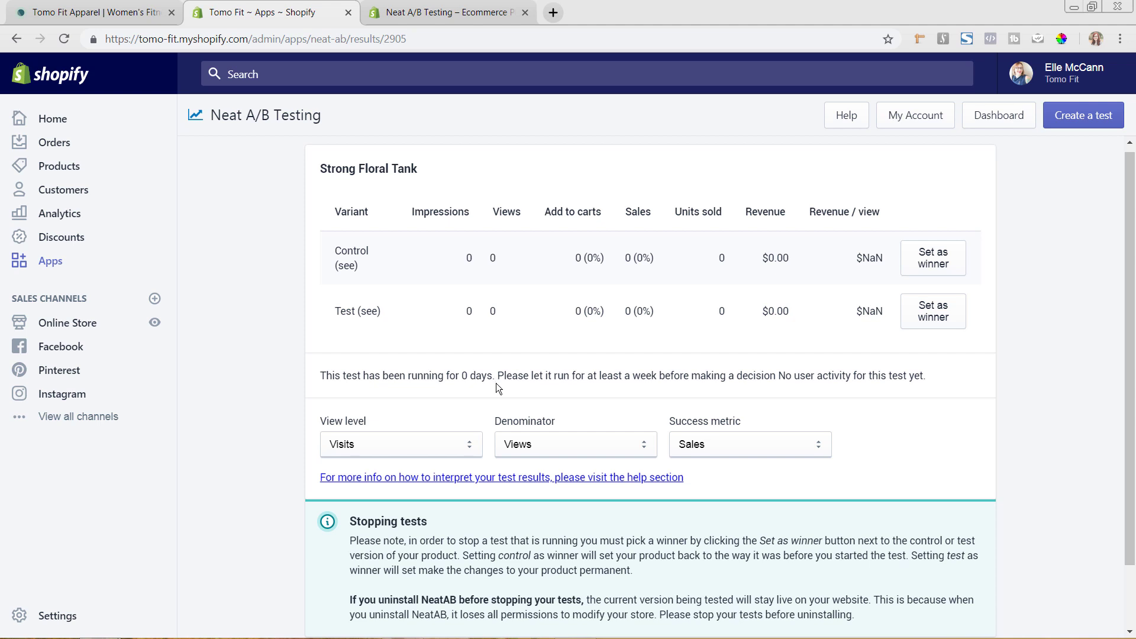
# Go back to the Neat A/B Testing Tests dashboard listing Strong Floral Tank as Running.
pyautogui.click(1005, 122)
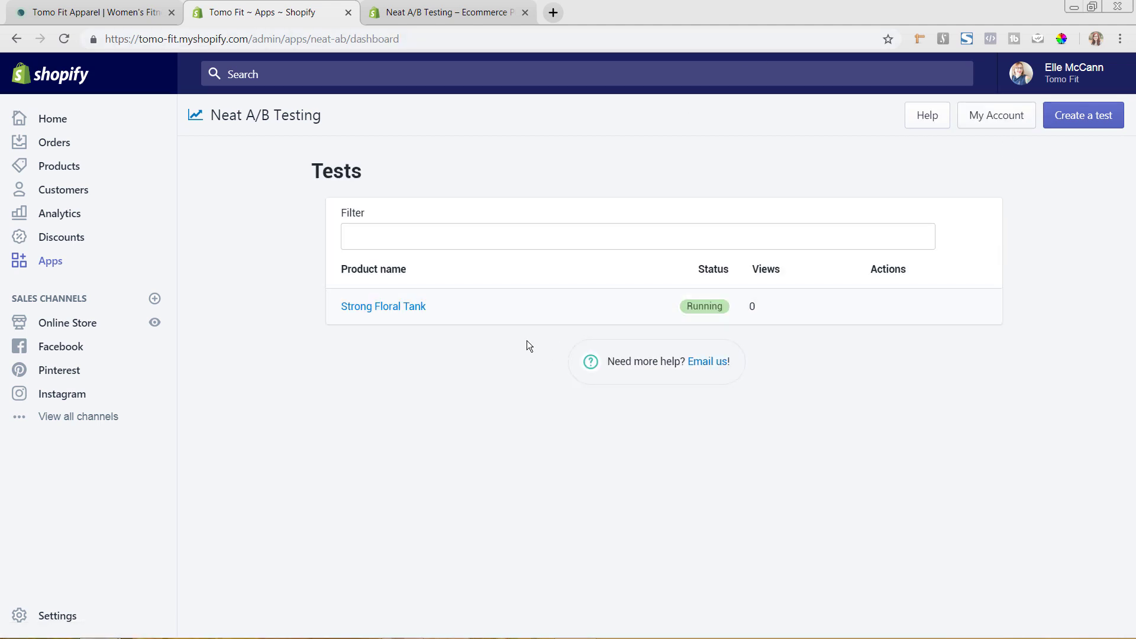